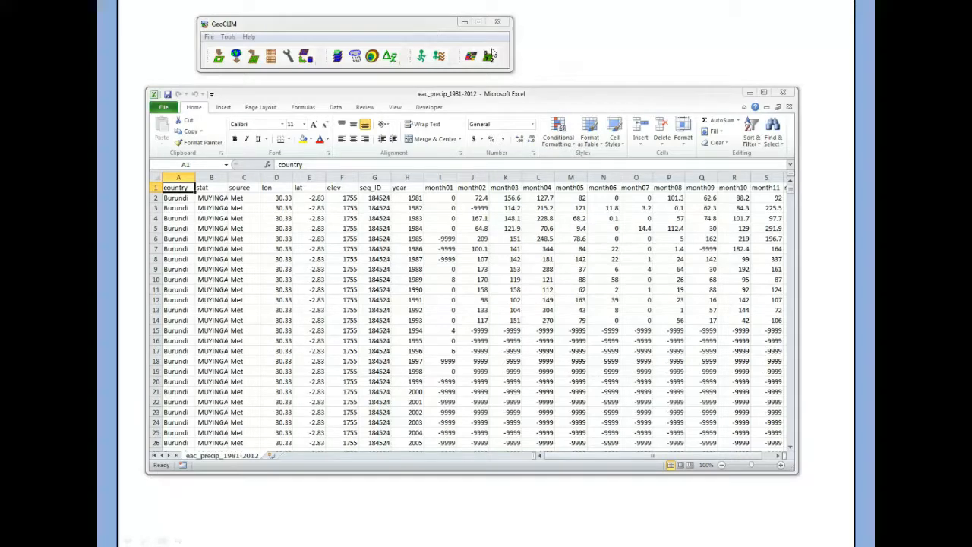
# Inspect the MUYINGA station name in cell B3 of the eac_precip_1981-2012 workbook and close the file without saving
pyautogui.moveTo(555, 94); pyautogui.dragTo(555, 111)
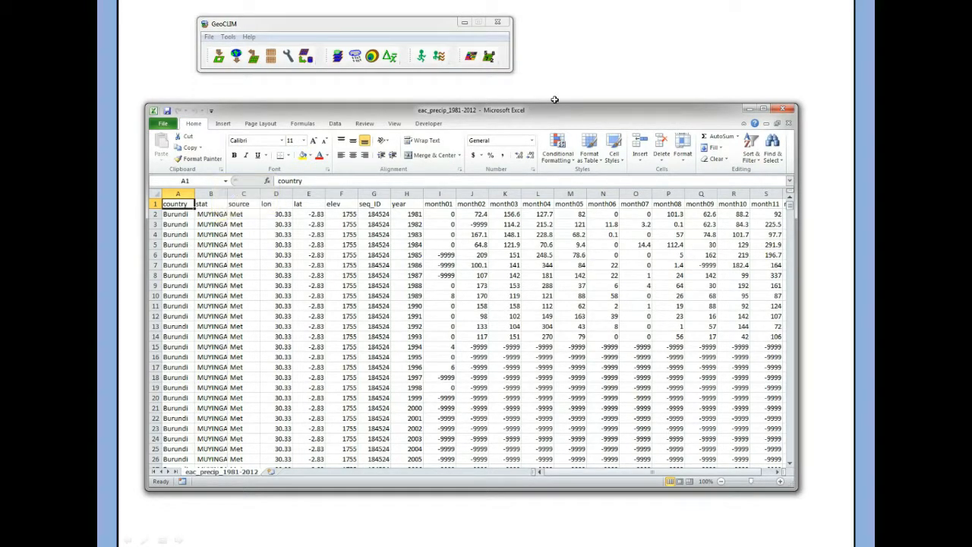
pyautogui.doubleClick(214, 225)
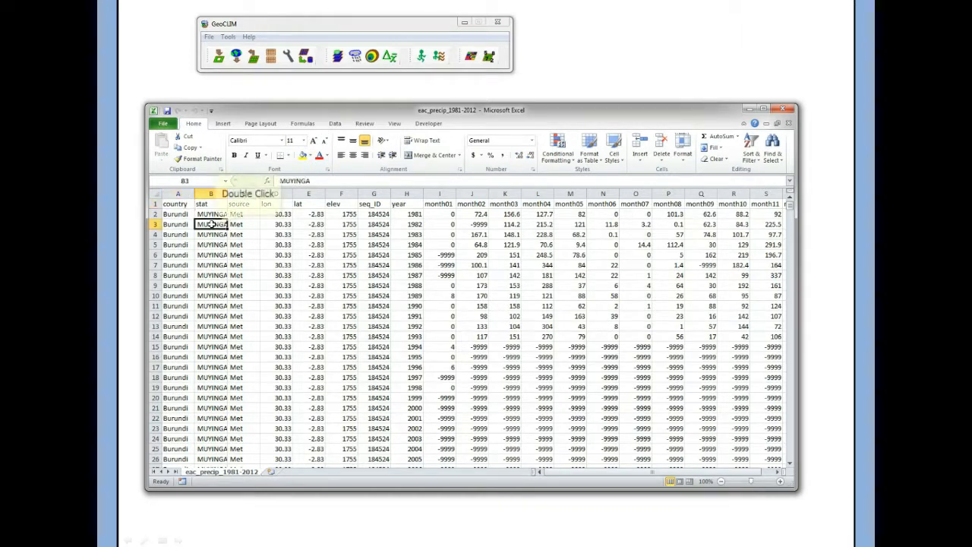
pyautogui.doubleClick(215, 225)
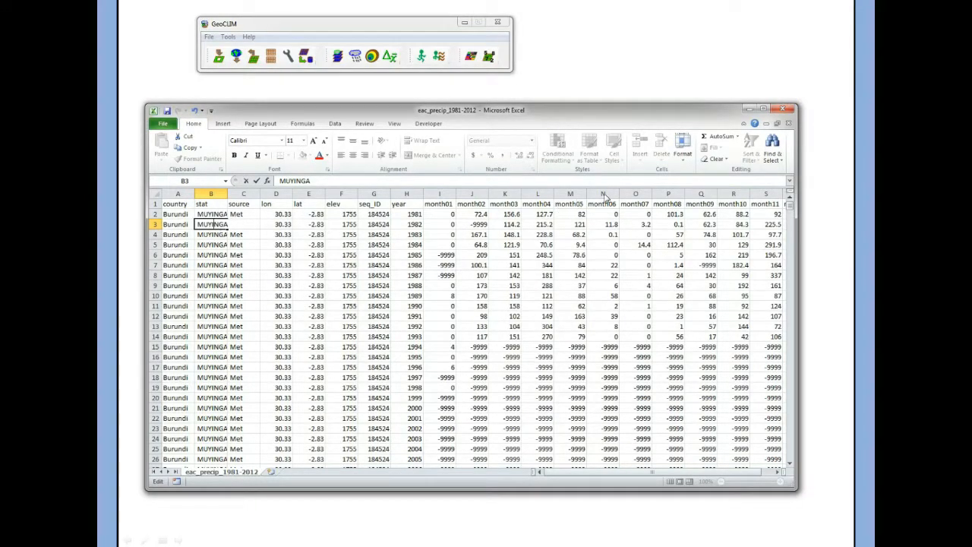
pyautogui.click(789, 108)
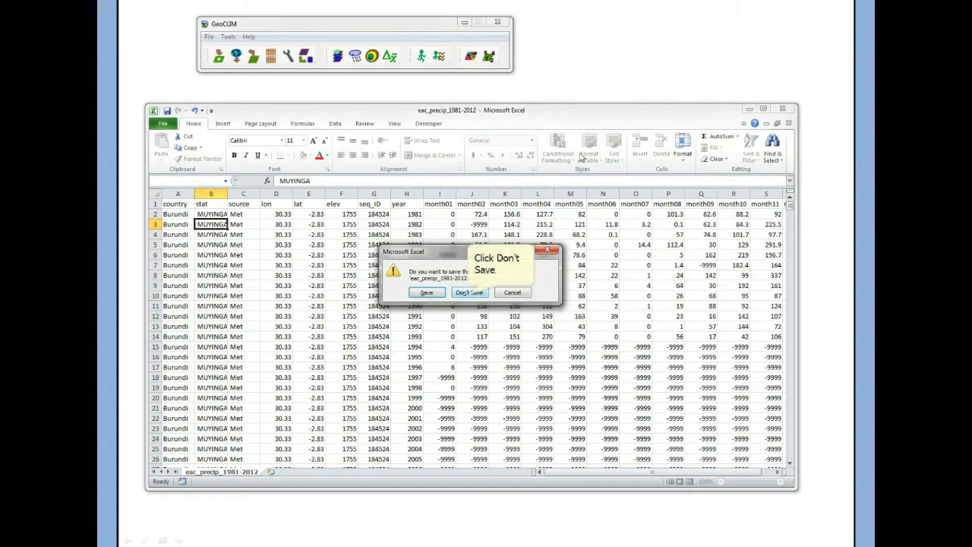
pyautogui.click(469, 293)
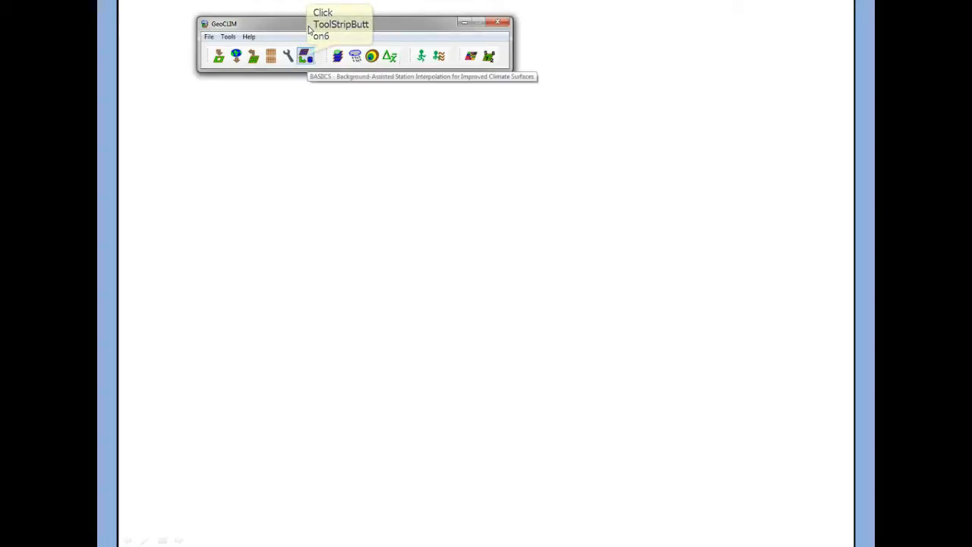
# Start a BASICS batch operation that blends rasters/grids with stations, using Month as the time interval
pyautogui.click(307, 58)
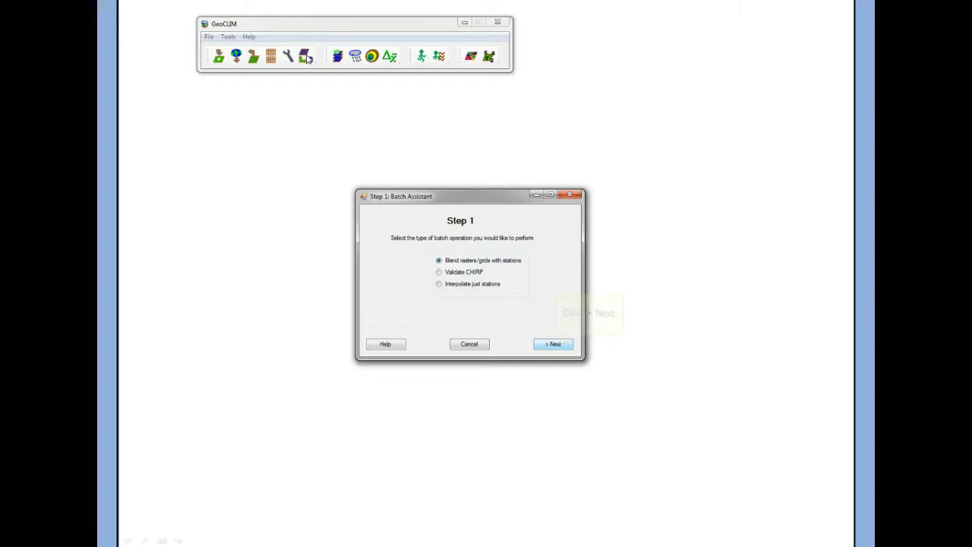
pyautogui.click(557, 346)
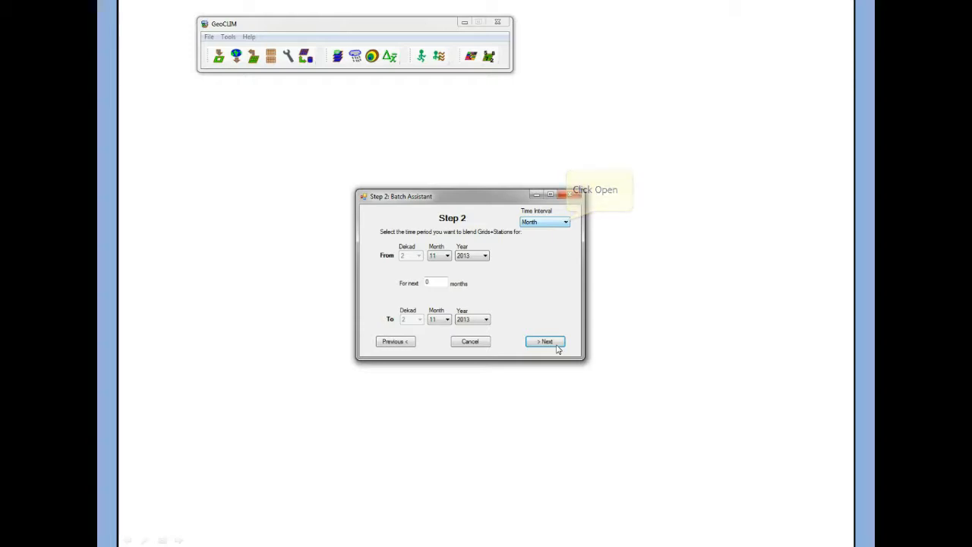
pyautogui.click(566, 223)
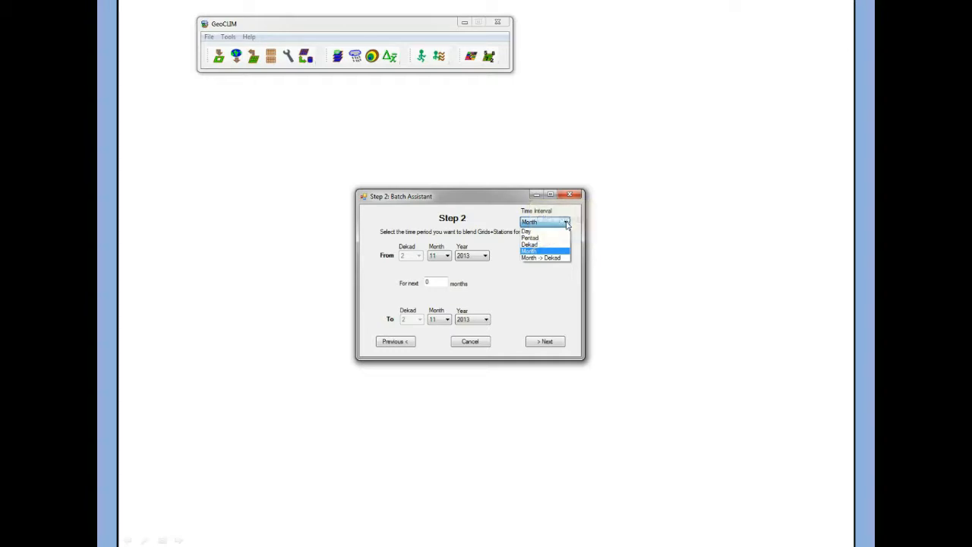
pyautogui.click(532, 251)
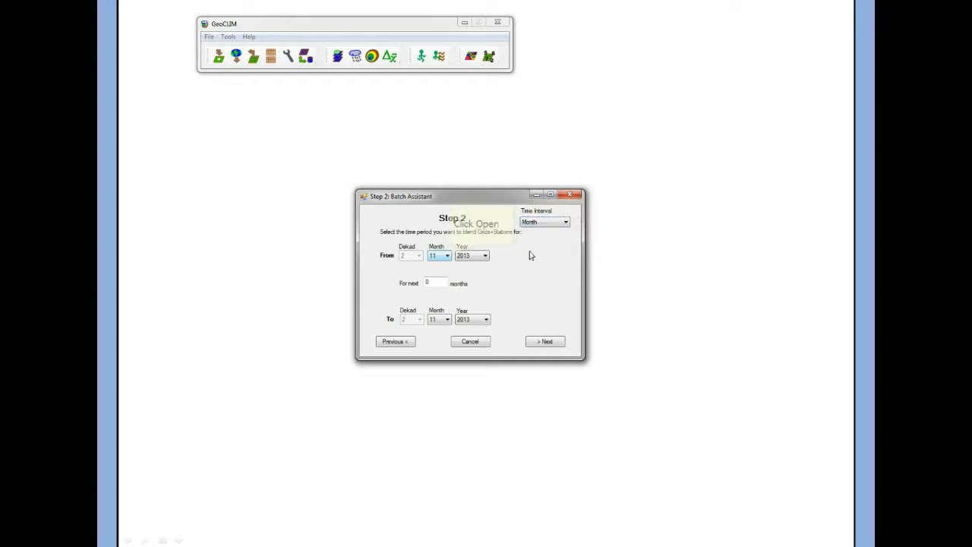
# Set the blending period from month 01 of 1981 to month 07 of 2013 and proceed to the blending parameters
pyautogui.click(446, 256)
pyautogui.click(444, 267)
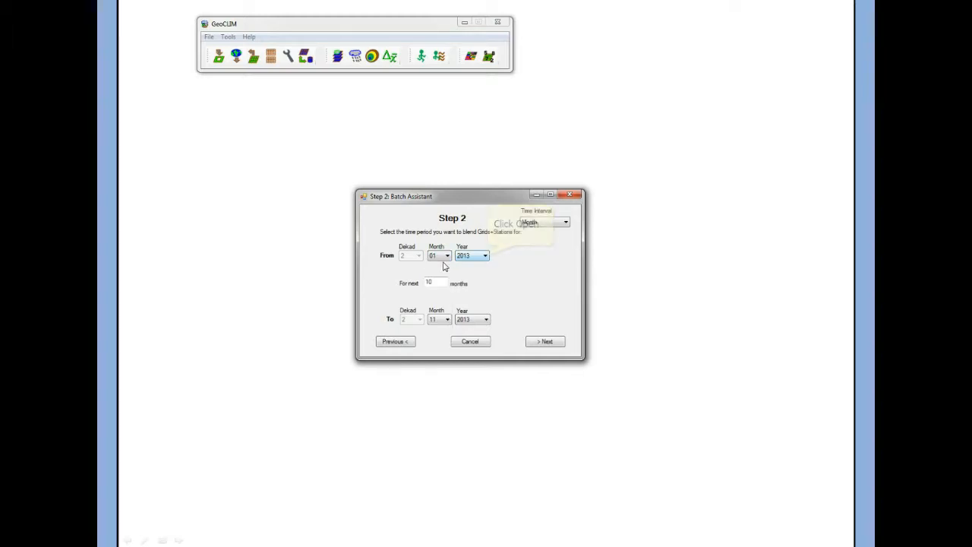
pyautogui.click(484, 256)
pyautogui.click(485, 279)
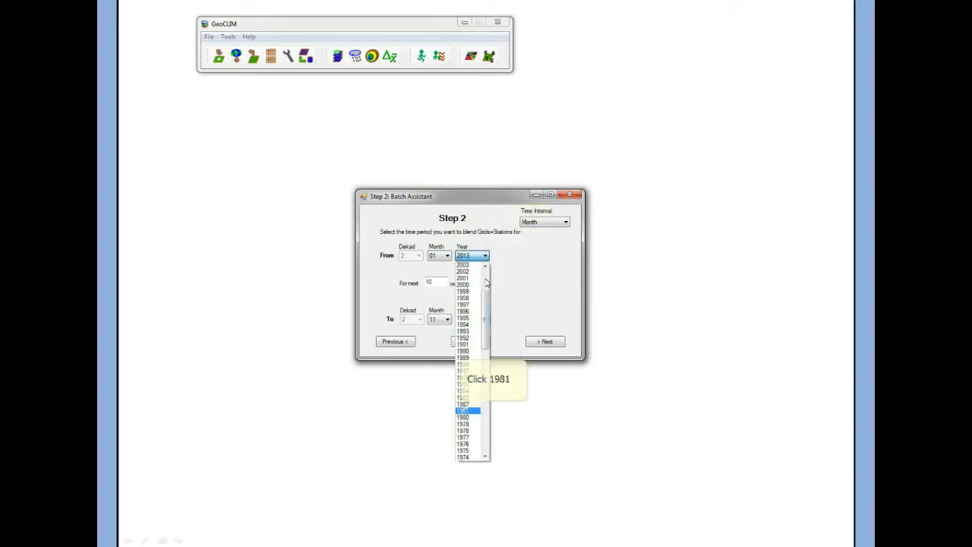
pyautogui.click(460, 411)
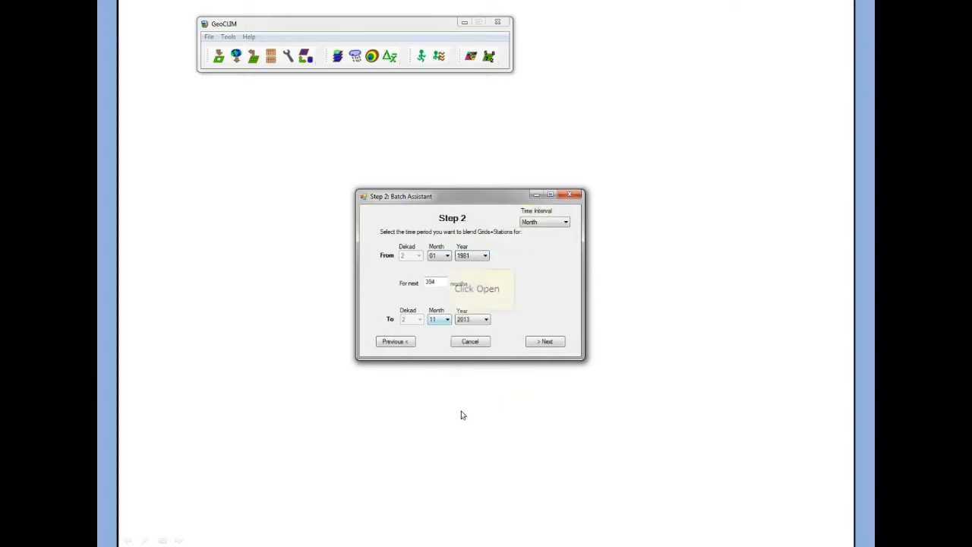
pyautogui.click(447, 319)
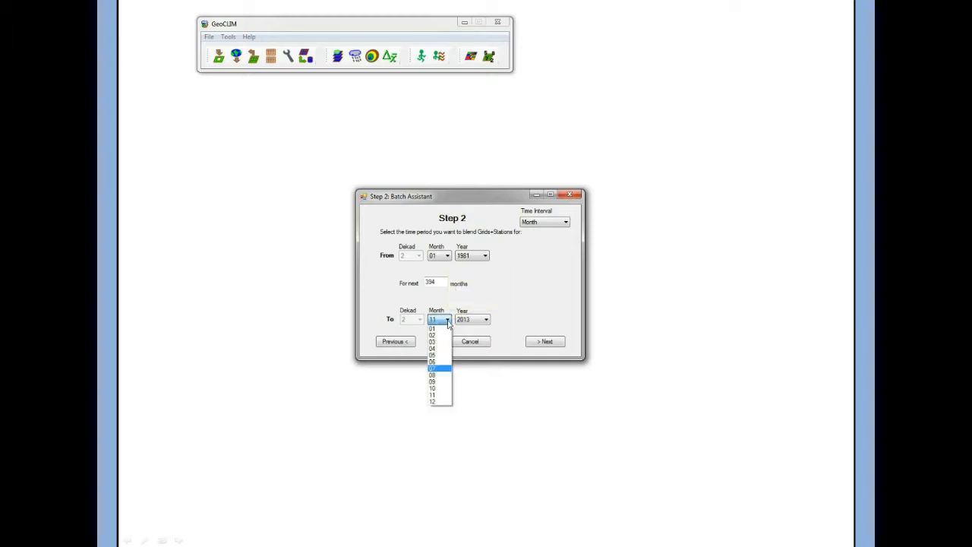
pyautogui.click(437, 368)
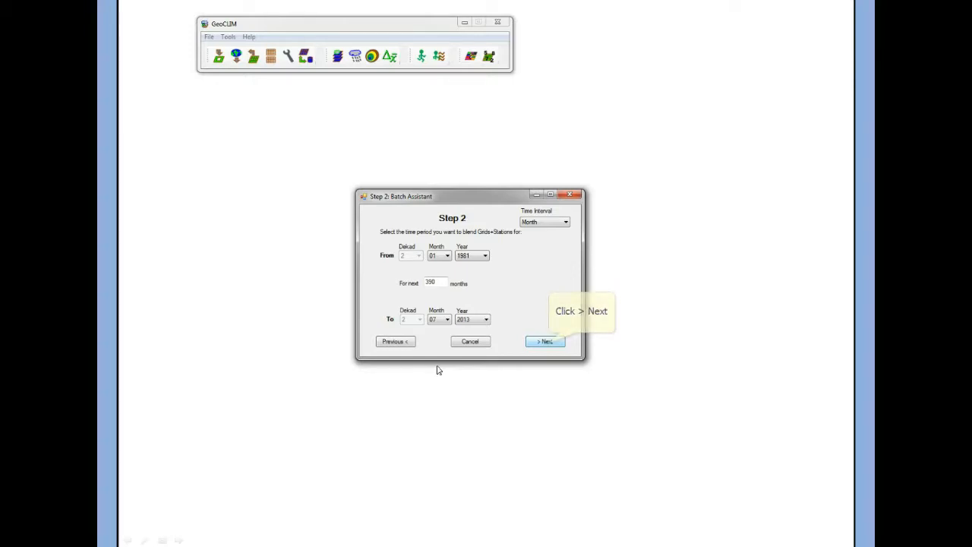
pyautogui.click(548, 343)
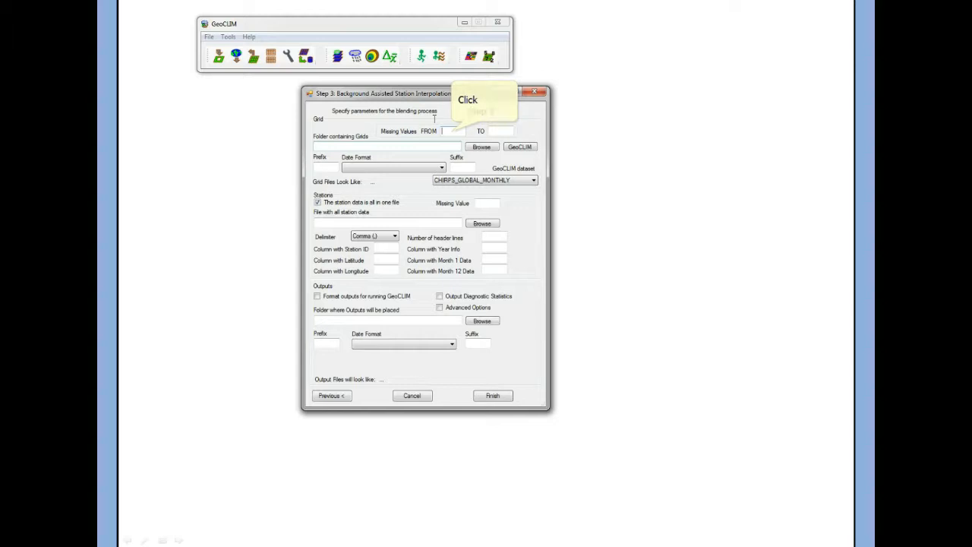
# Define the grid missing values as ranging from -9 to -9999
pyautogui.click(453, 130)
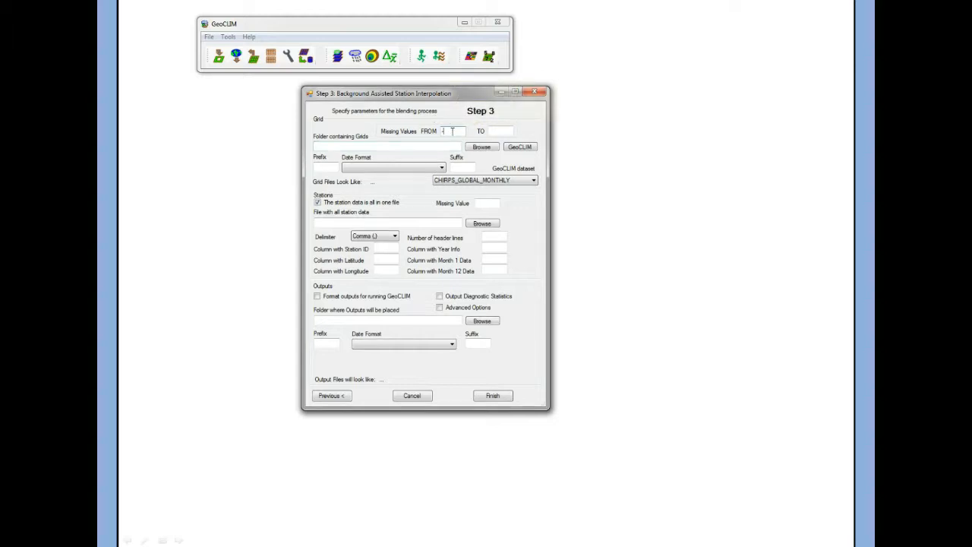
pyautogui.write('-9')
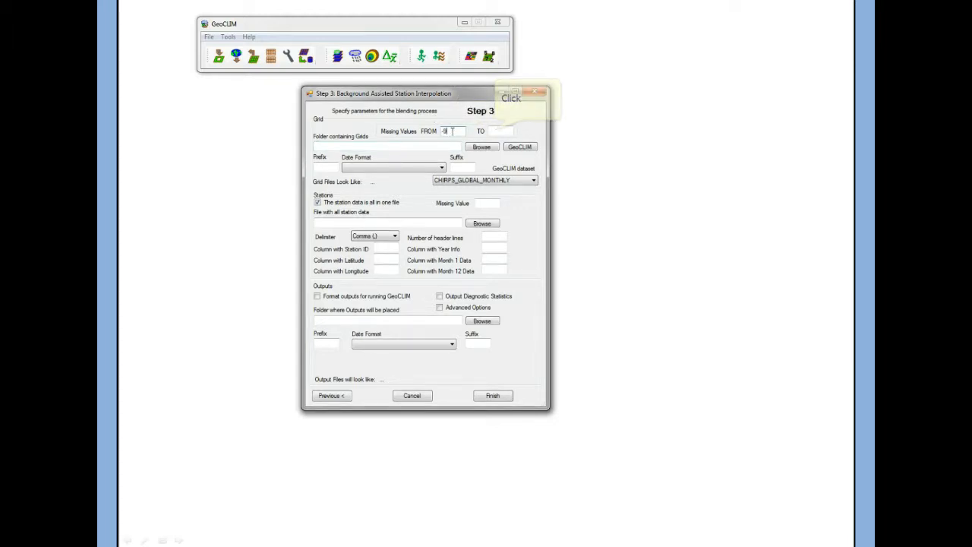
pyautogui.click(493, 130)
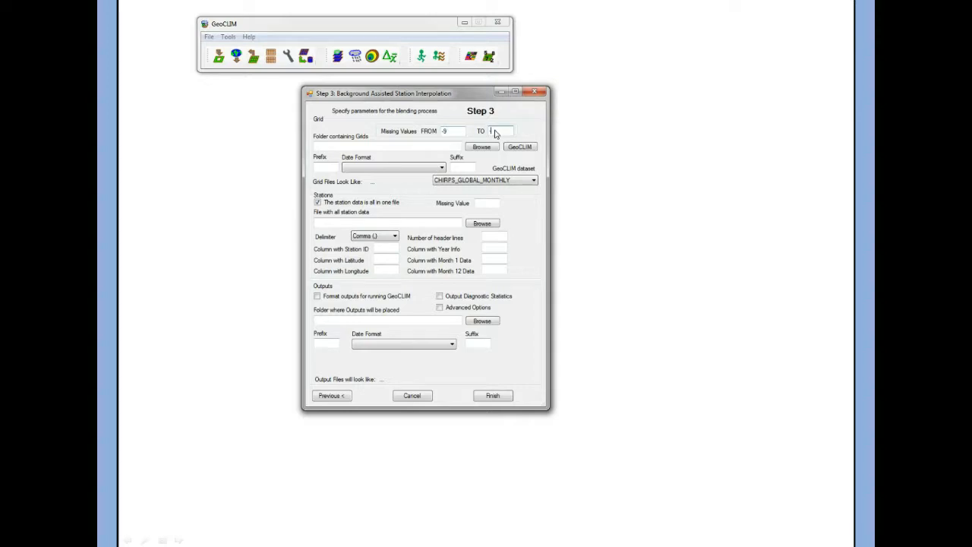
pyautogui.write('-9999')
# Fill in the grid folder and file naming from the CHIRPS_GLOBAL_MONTHLY GeoCLIM dataset, with the date format 4-digit year: 2-digit month
pyautogui.click(520, 147)
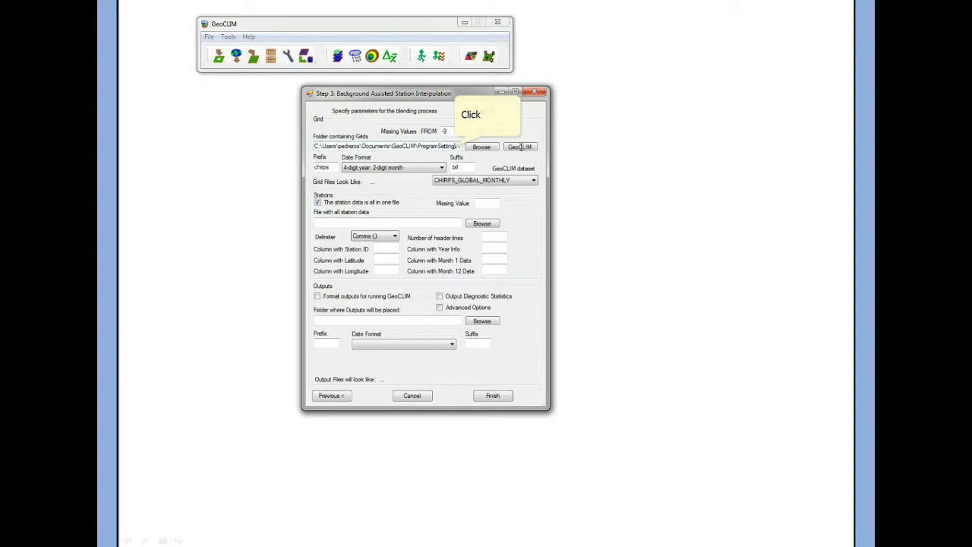
pyautogui.click(456, 147)
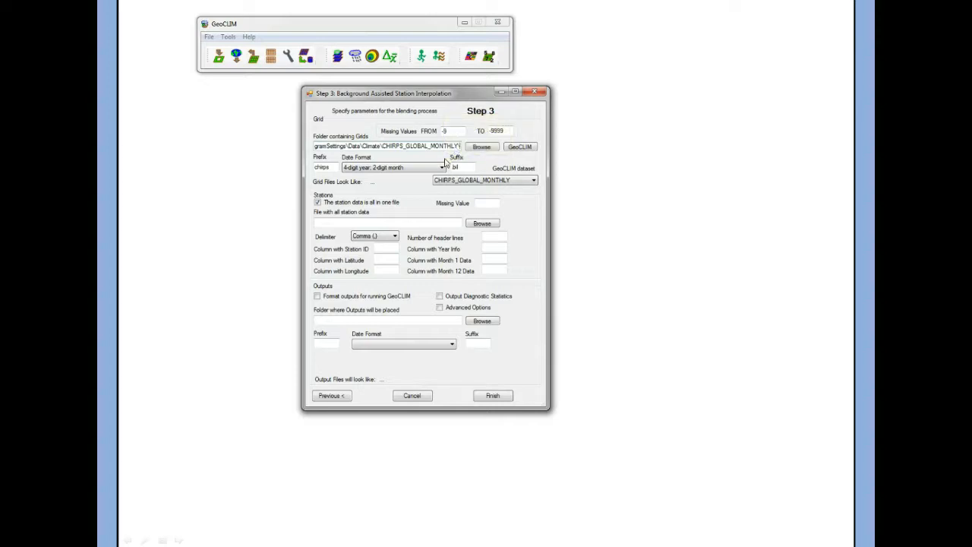
pyautogui.click(443, 167)
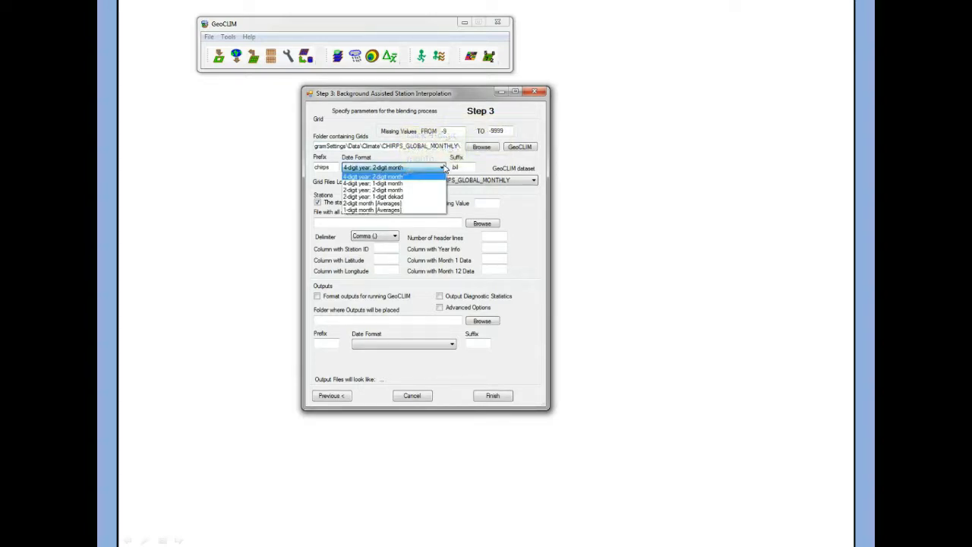
pyautogui.click(401, 177)
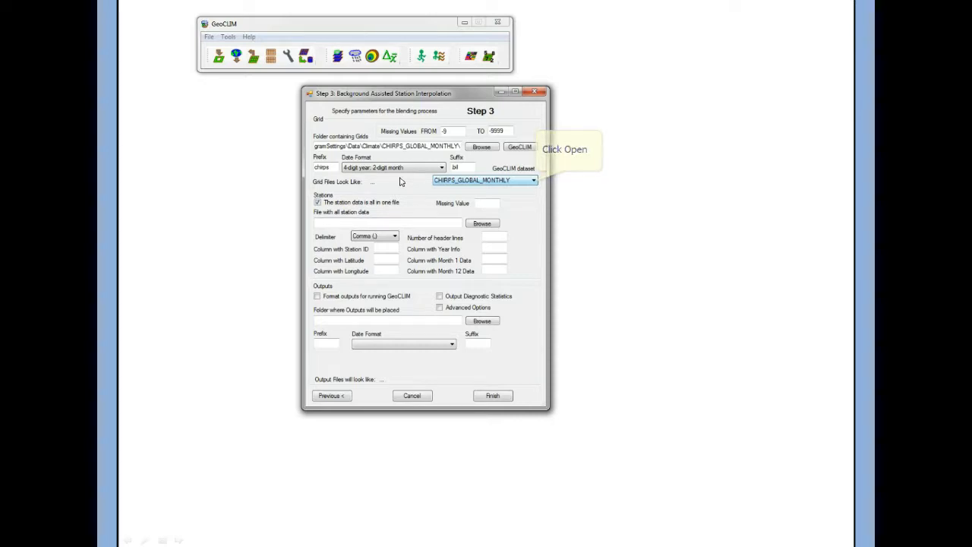
# Switch the GeoCLIM dataset to CHIRPS_PPT_AFRICA_MONTHLY and return it to CHIRPS_GLOBAL_MONTHLY
pyautogui.click(534, 181)
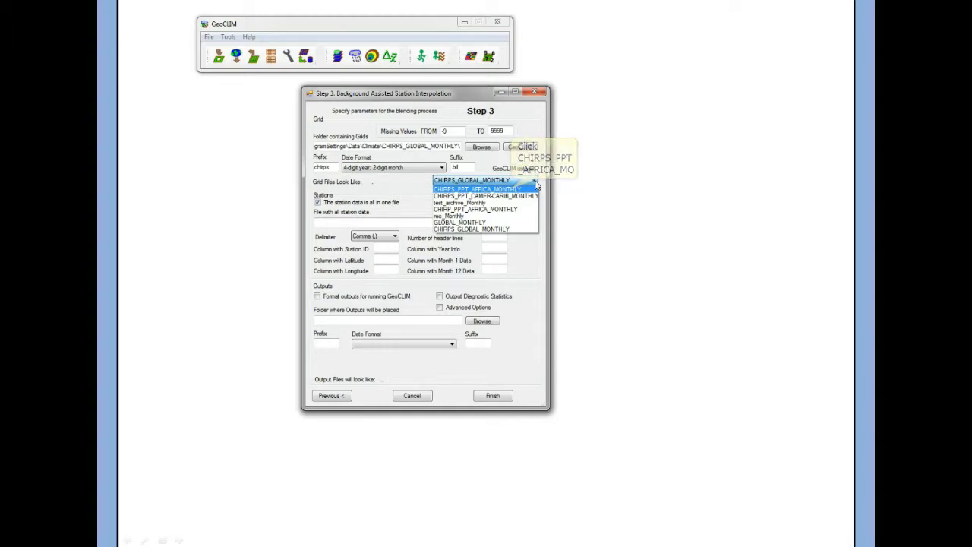
pyautogui.click(519, 188)
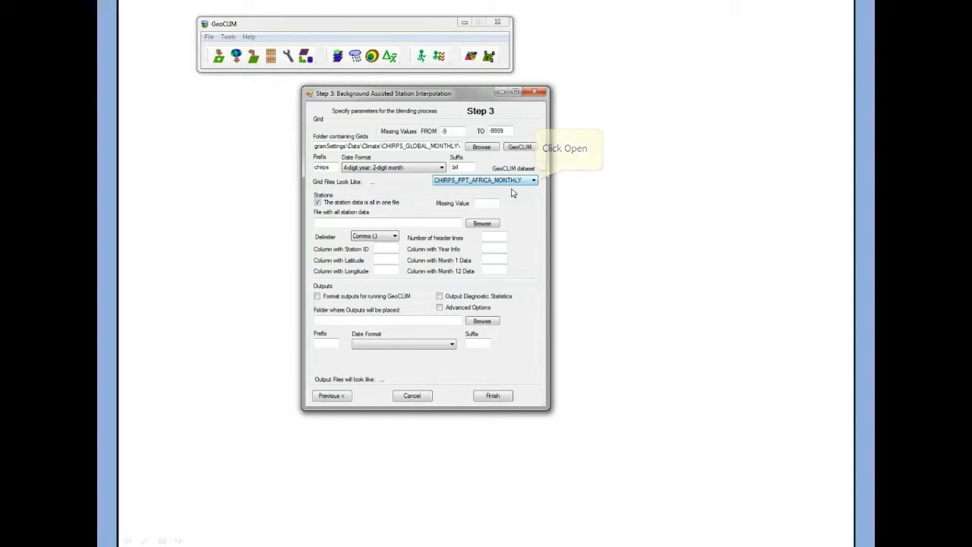
pyautogui.click(534, 183)
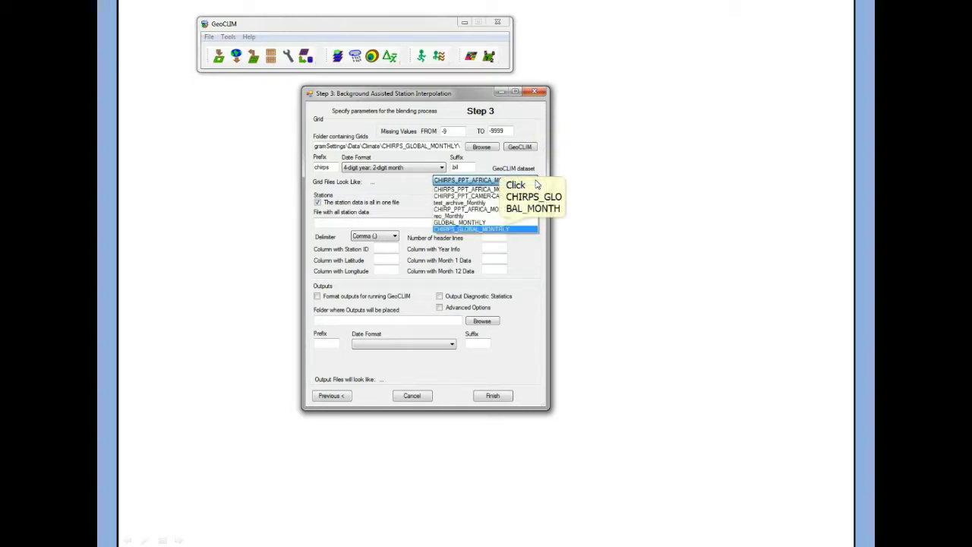
pyautogui.click(500, 227)
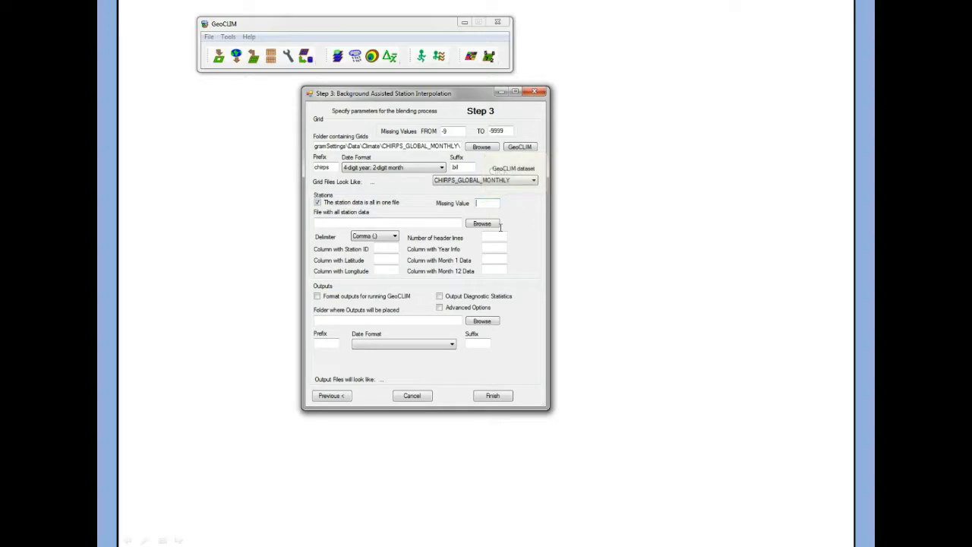
# Set the station missing value to -9999 and load eac_precip_1981-2012 from D:\Data\precipitation\projects\testing_GEOclim, accepting header row 1, first data row 2 and comma delimiter
pyautogui.write('-999')
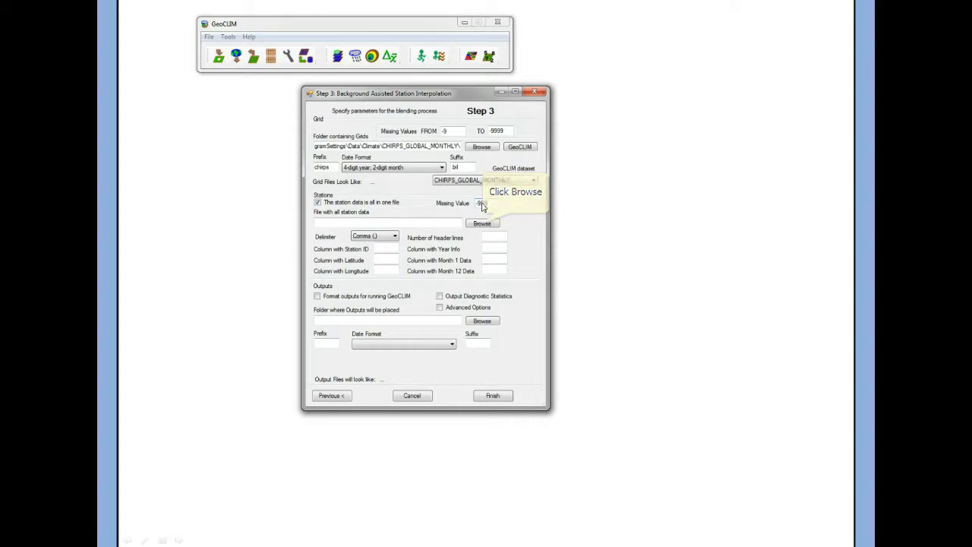
pyautogui.click(482, 224)
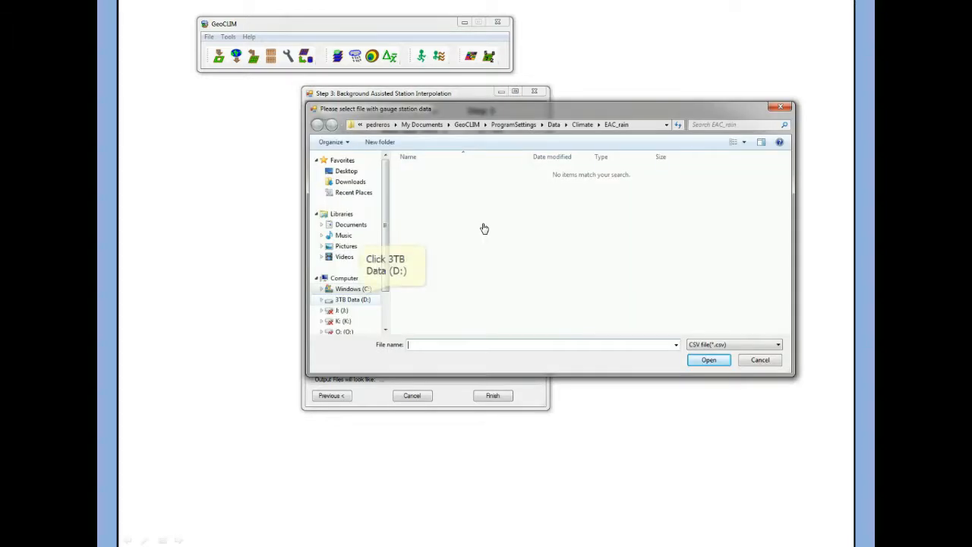
pyautogui.click(361, 301)
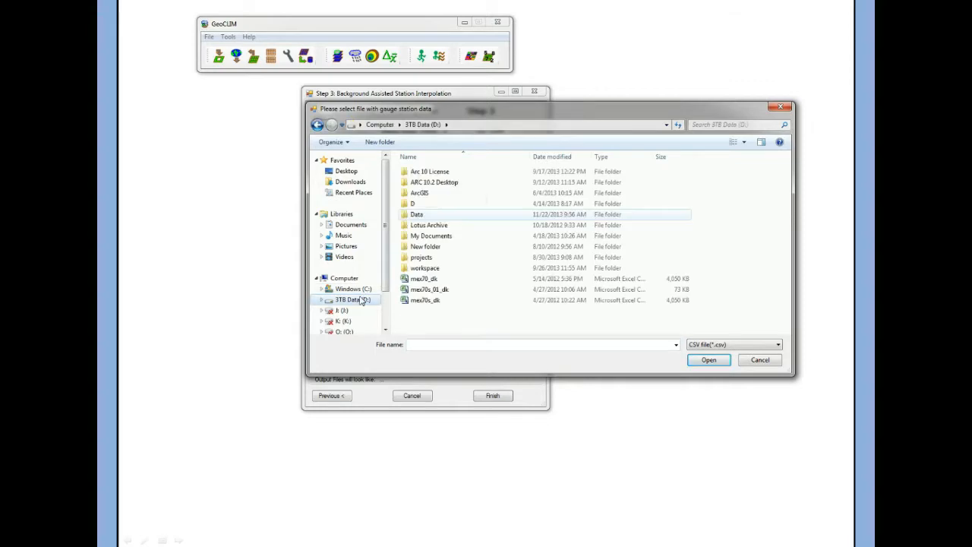
pyautogui.doubleClick(420, 216)
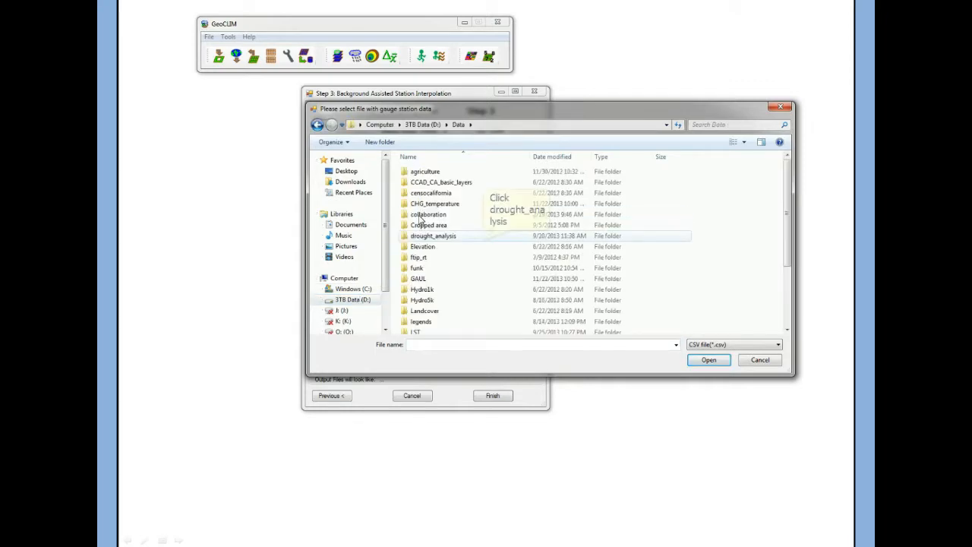
pyautogui.scroll(-3, 481, 243)
pyautogui.doubleClick(445, 282)
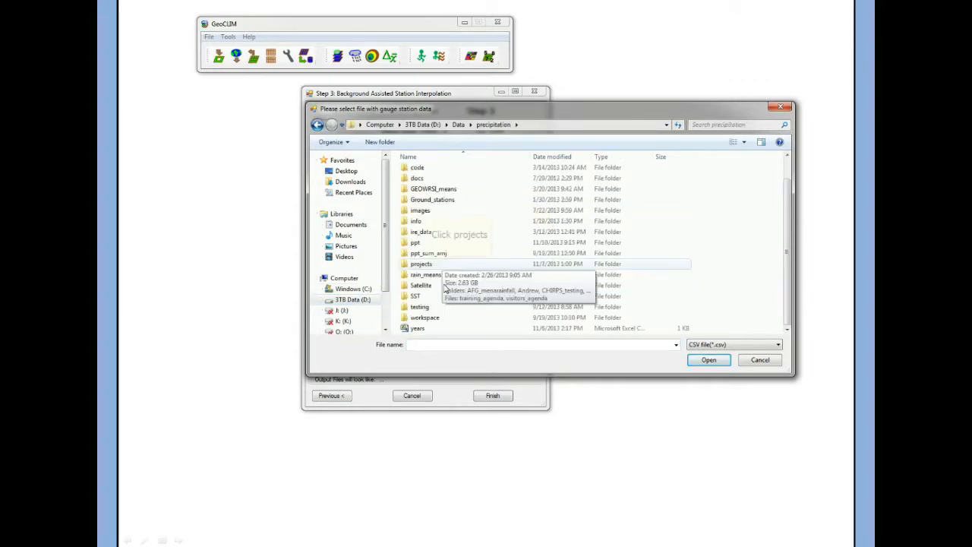
pyautogui.doubleClick(425, 264)
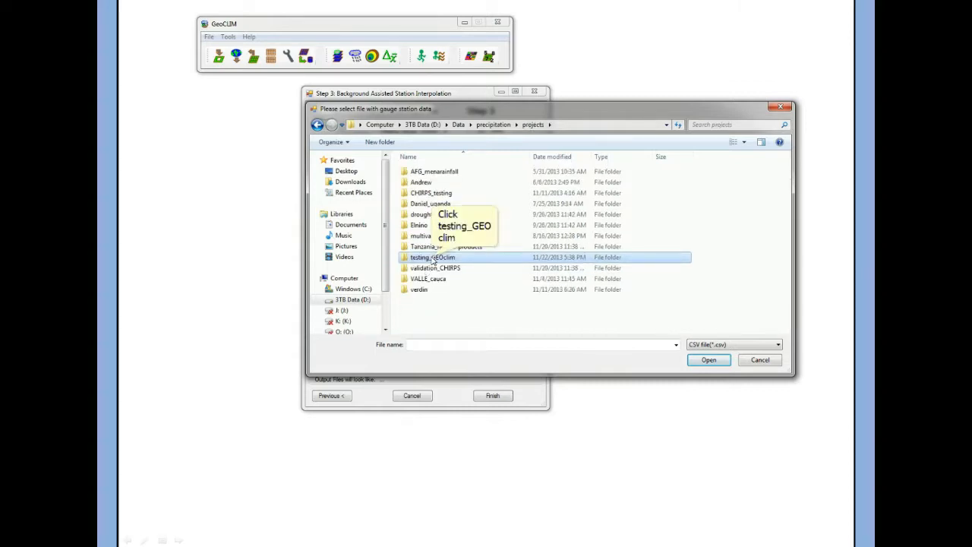
pyautogui.doubleClick(433, 258)
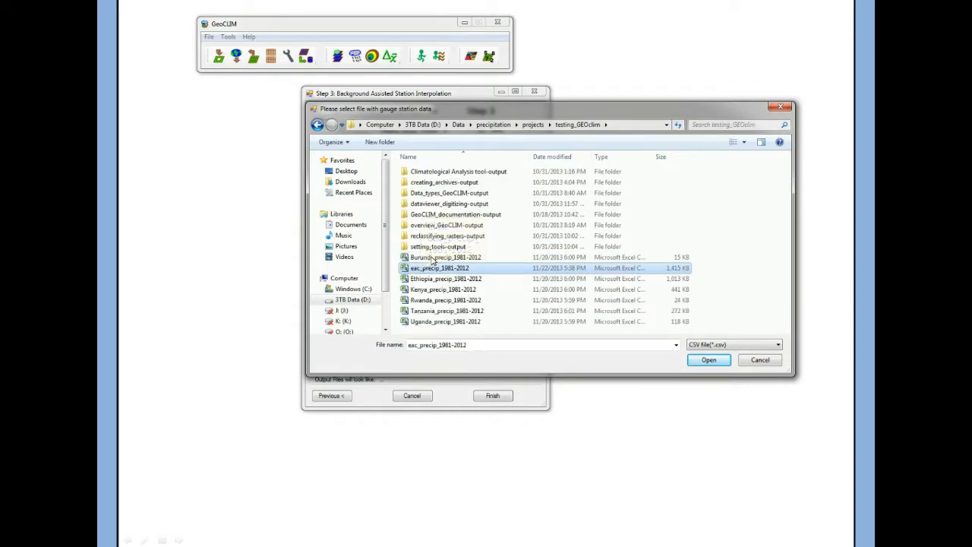
pyautogui.click(708, 359)
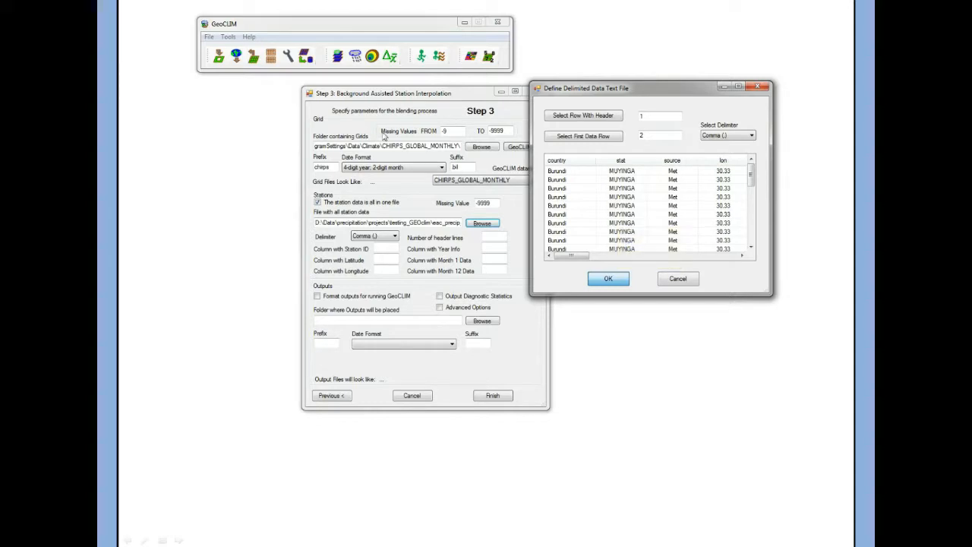
pyautogui.click(619, 279)
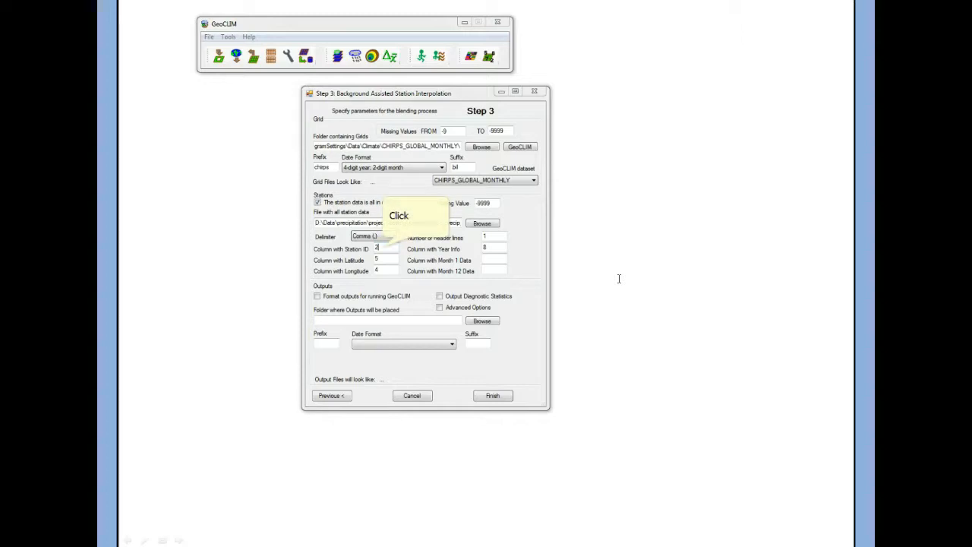
# Assign seq_ID as the station ID column and lat as the latitude column of the station file
pyautogui.click(387, 248)
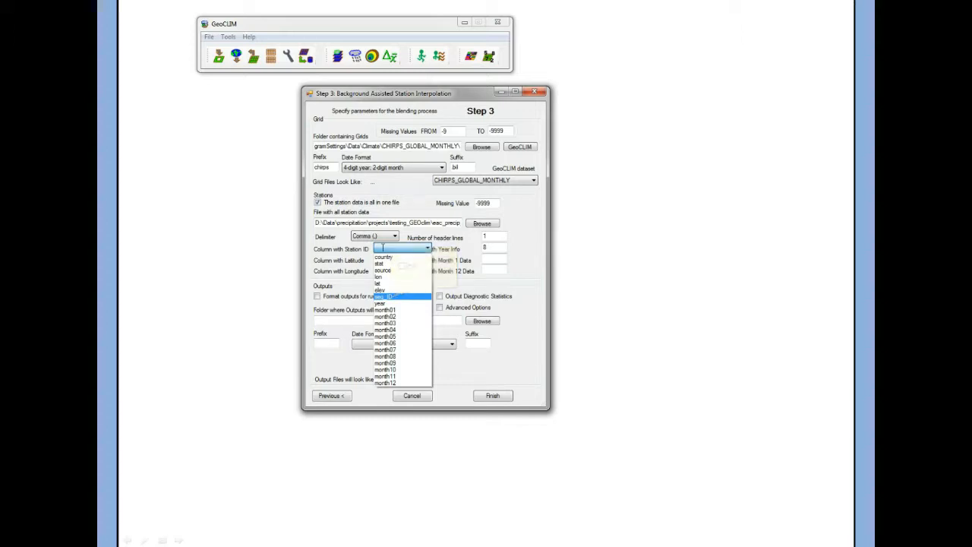
pyautogui.click(392, 296)
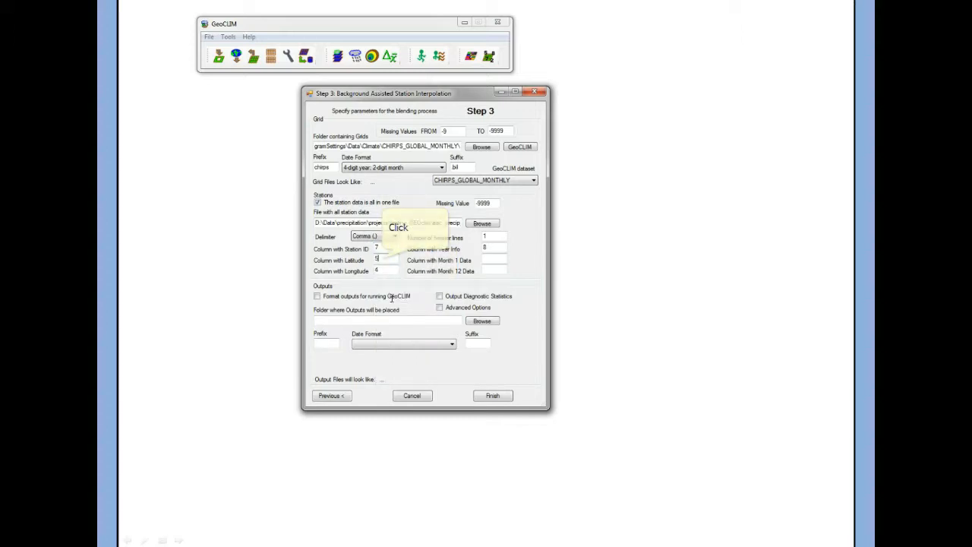
pyautogui.click(381, 260)
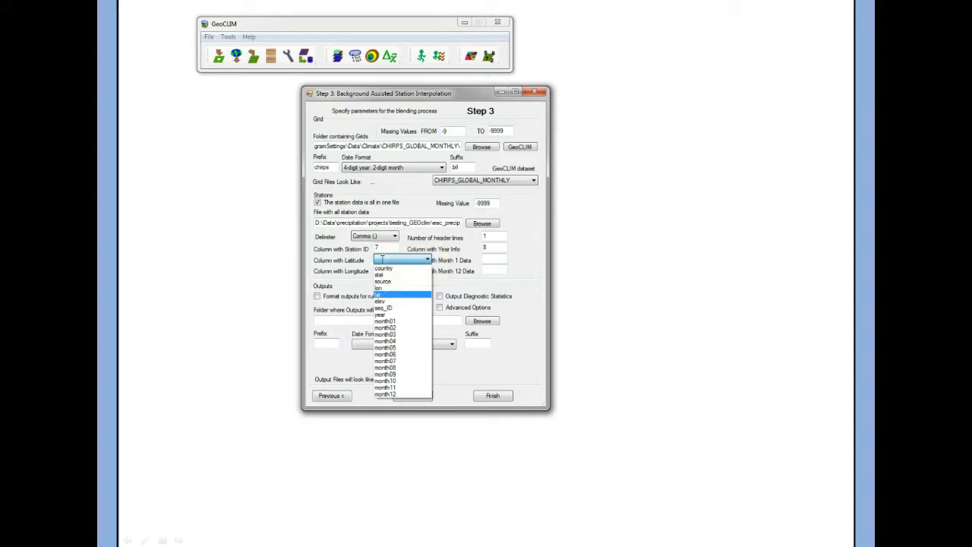
pyautogui.click(382, 294)
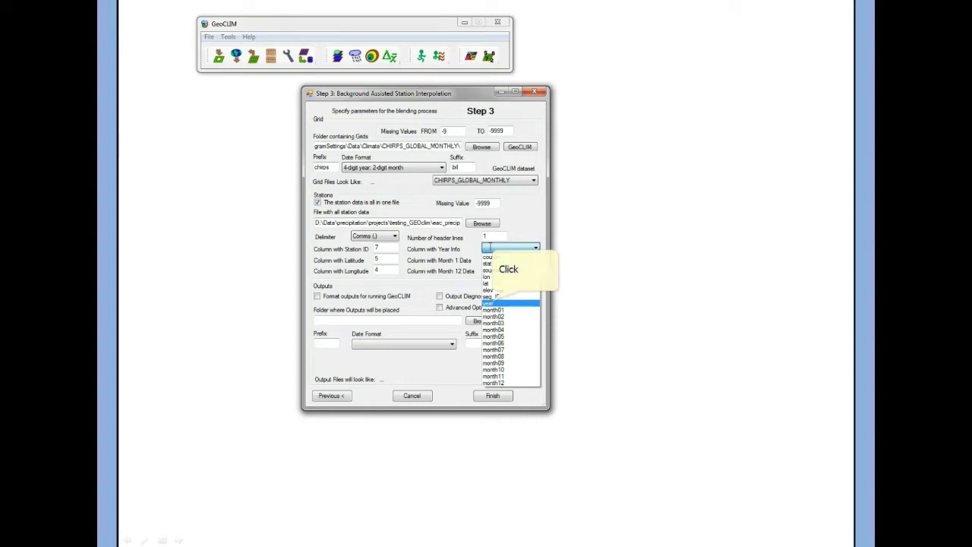
# Assign the year column for year info, month01 for month 1 data and month12 for month 12 data
pyautogui.click(492, 303)
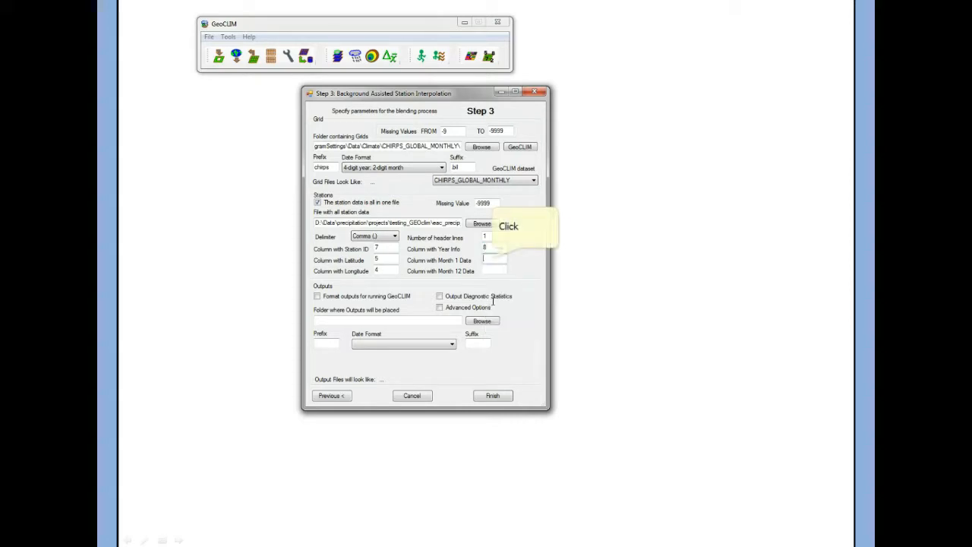
pyautogui.click(494, 259)
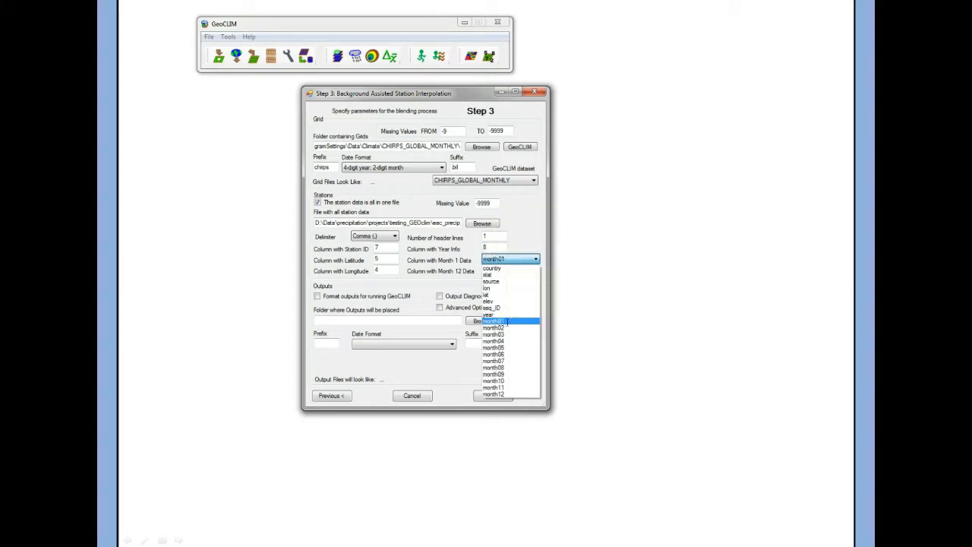
pyautogui.click(494, 321)
pyautogui.click(493, 270)
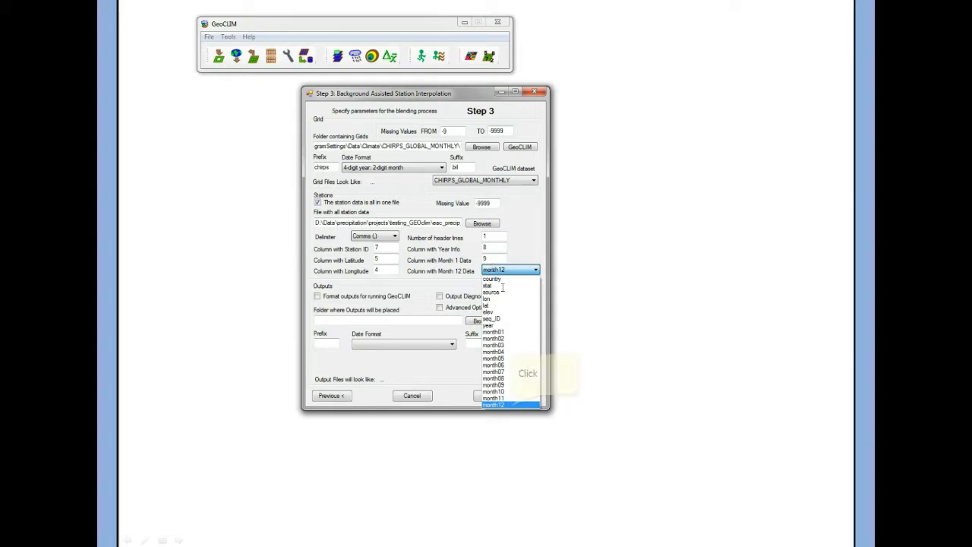
pyautogui.click(510, 405)
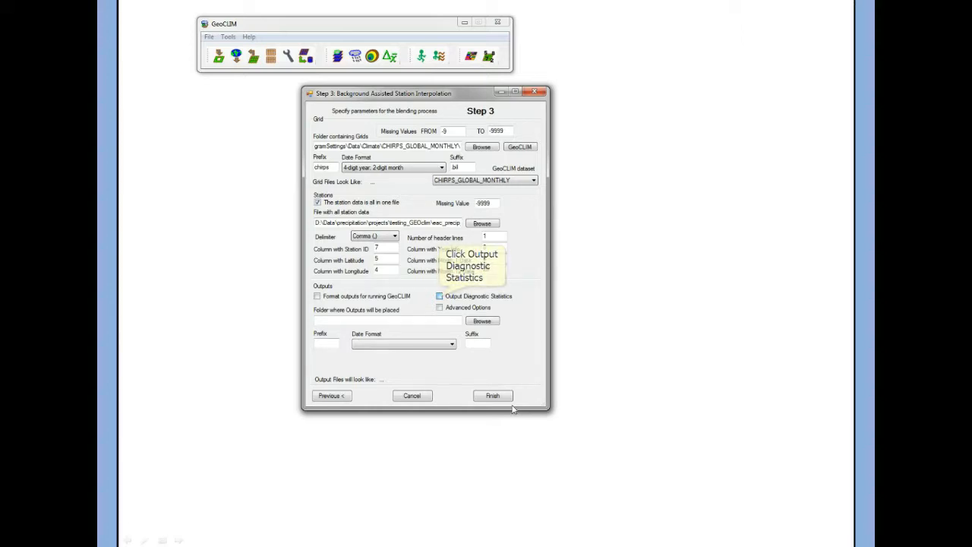
# Enable the diagnostic statistics output and browse for the output folder as far as the user's My Documents on Windows (C:)
pyautogui.click(439, 296)
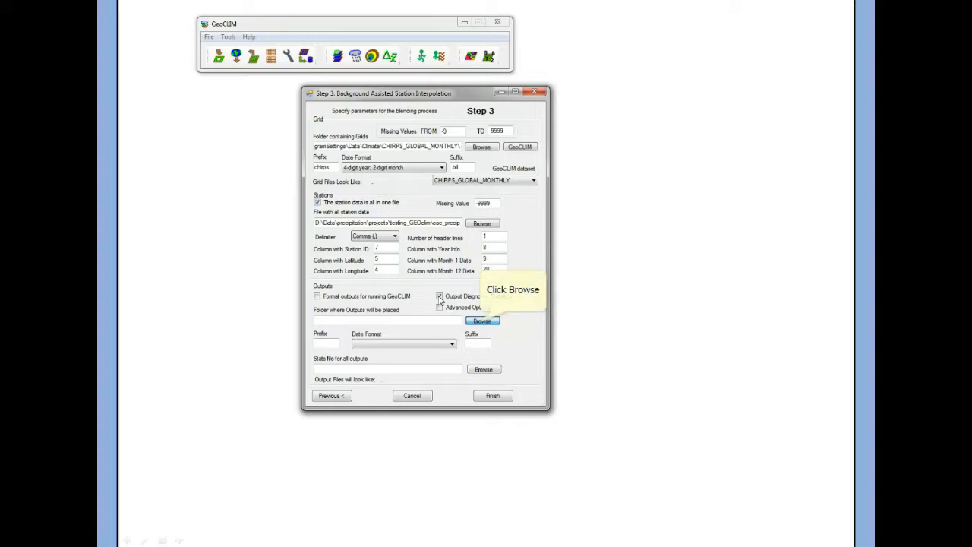
pyautogui.click(482, 323)
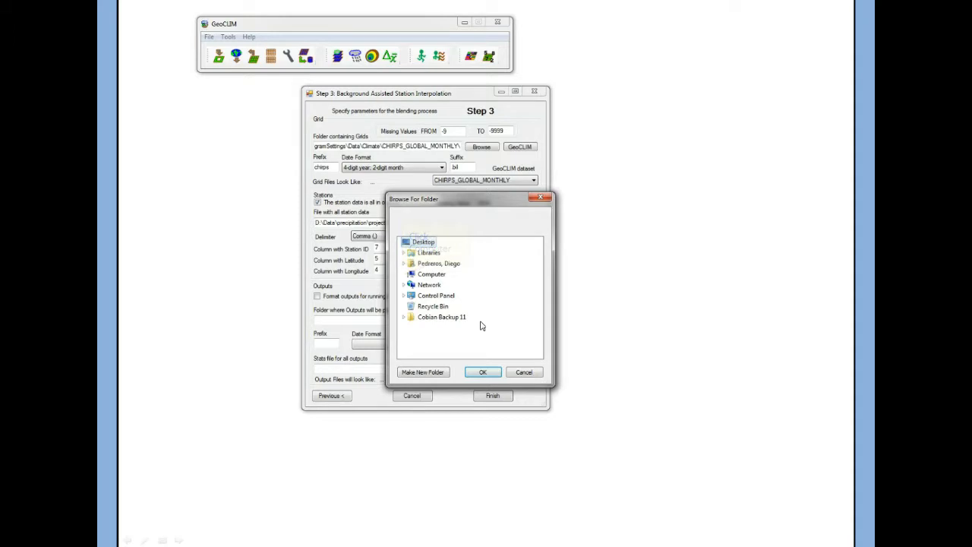
pyautogui.click(404, 274)
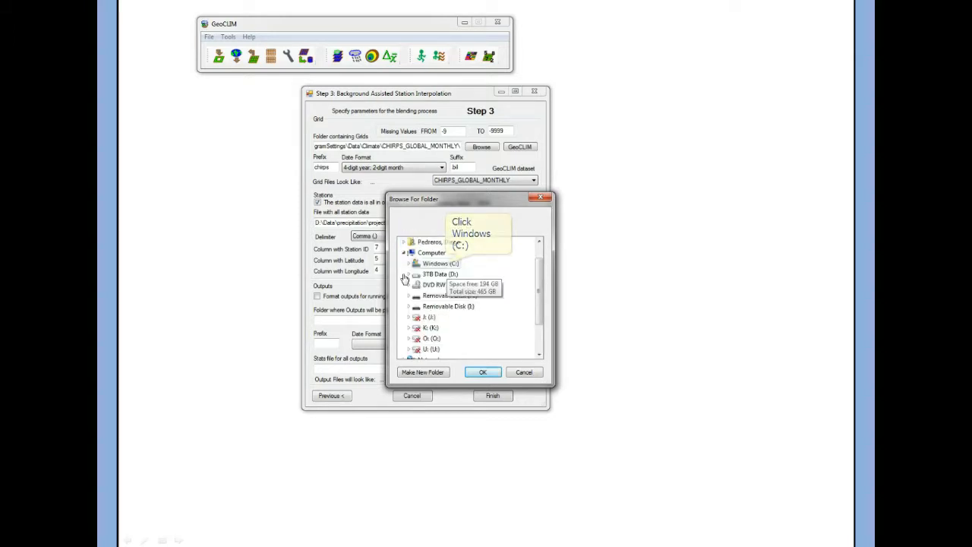
pyautogui.click(438, 262)
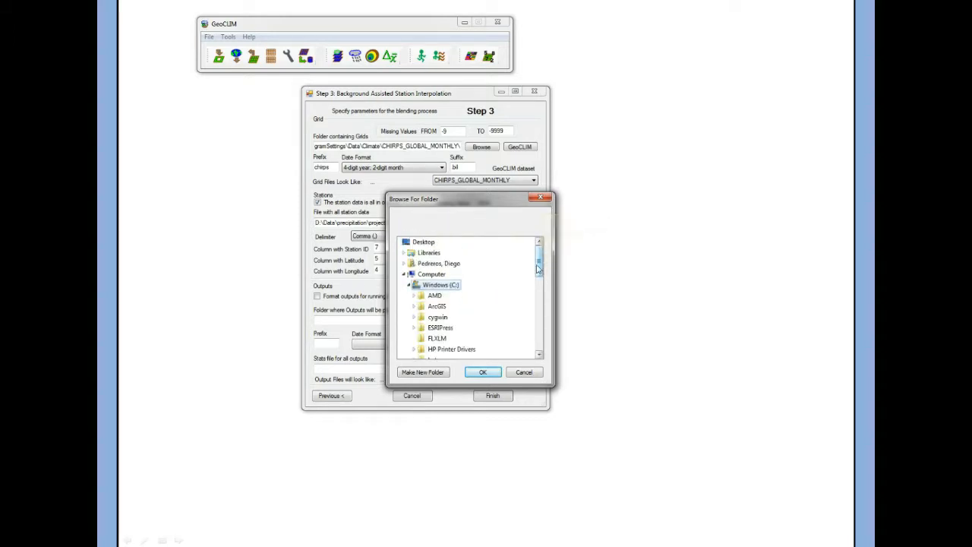
pyautogui.scroll(-3, 539, 268)
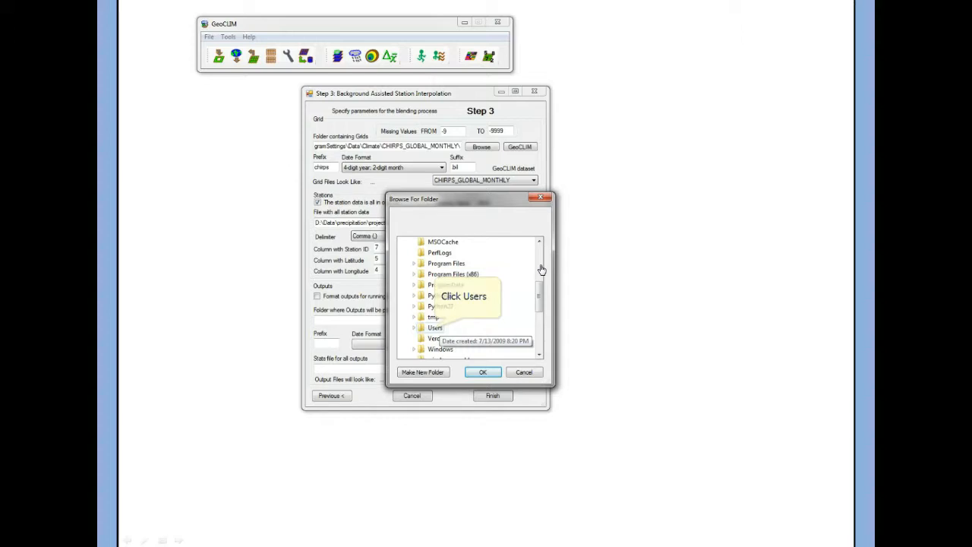
pyautogui.click(435, 327)
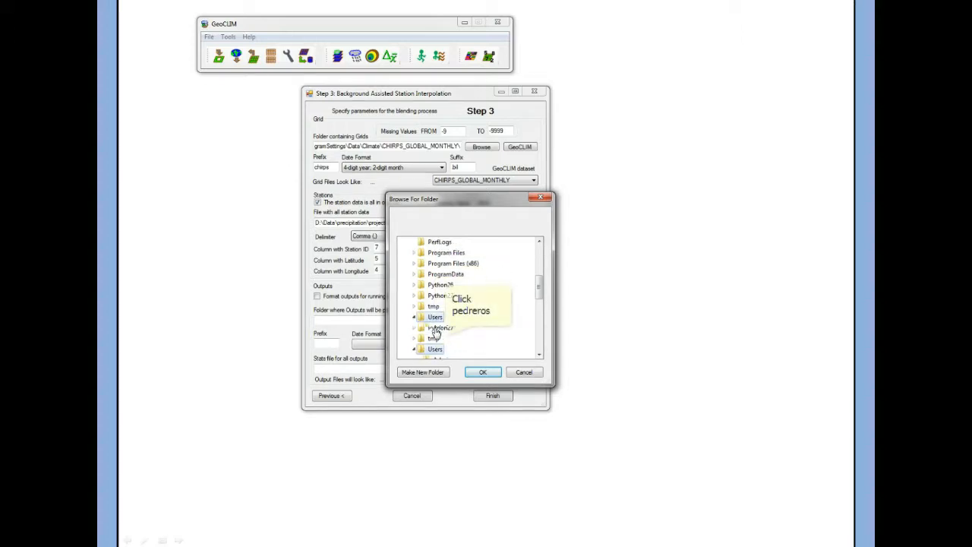
pyautogui.click(444, 338)
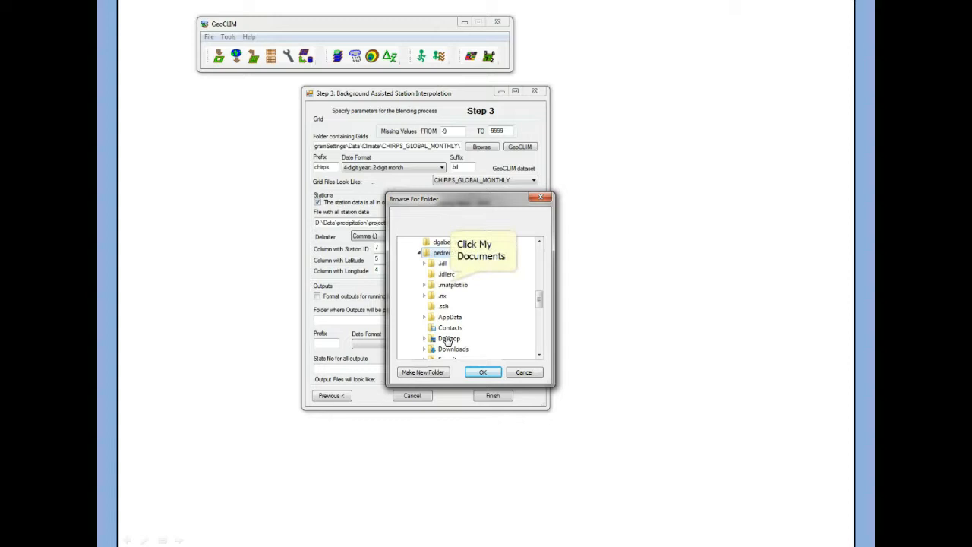
pyautogui.scroll(-3, 446, 341)
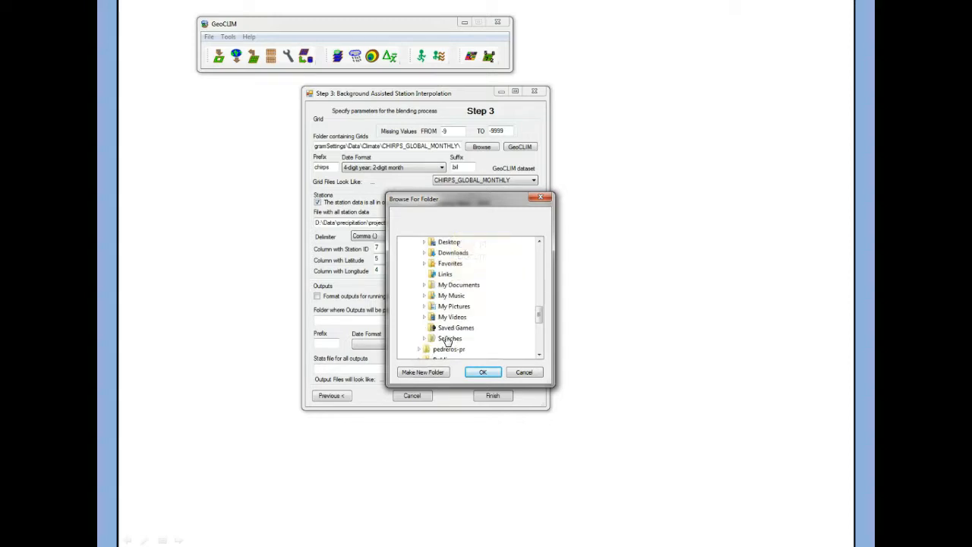
pyautogui.click(451, 285)
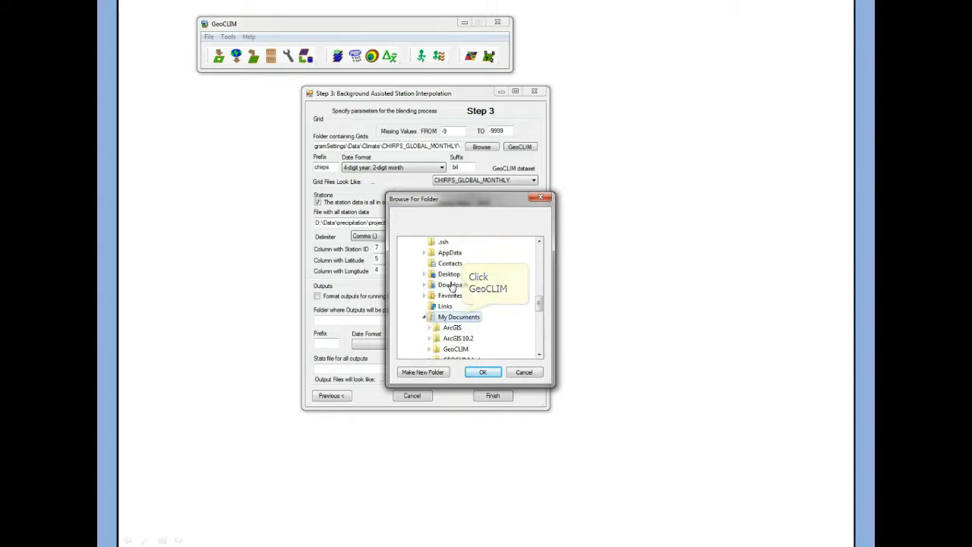
# Choose GeoCLIM\ProgramSettings\Data\Climate\EAC_rain as the folder where the outputs are placed
pyautogui.click(456, 348)
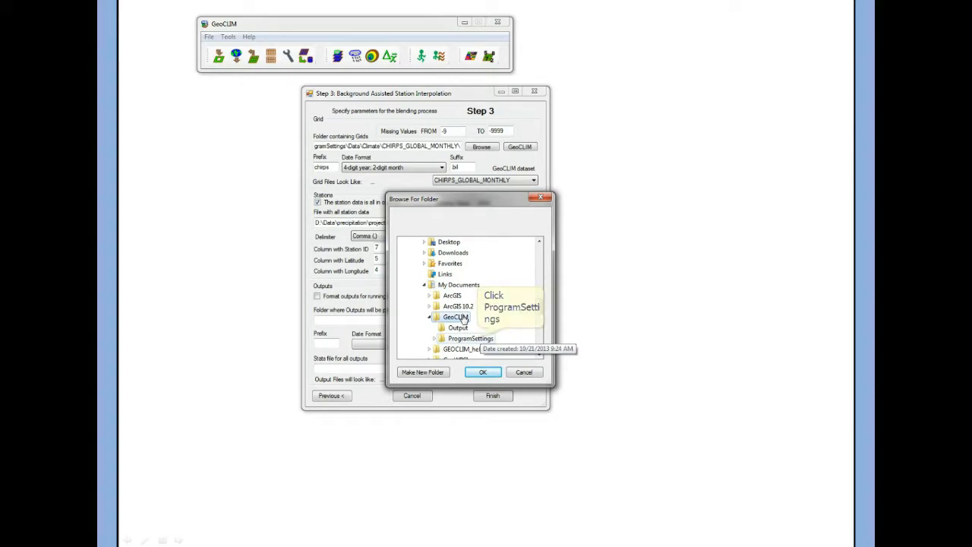
pyautogui.click(471, 338)
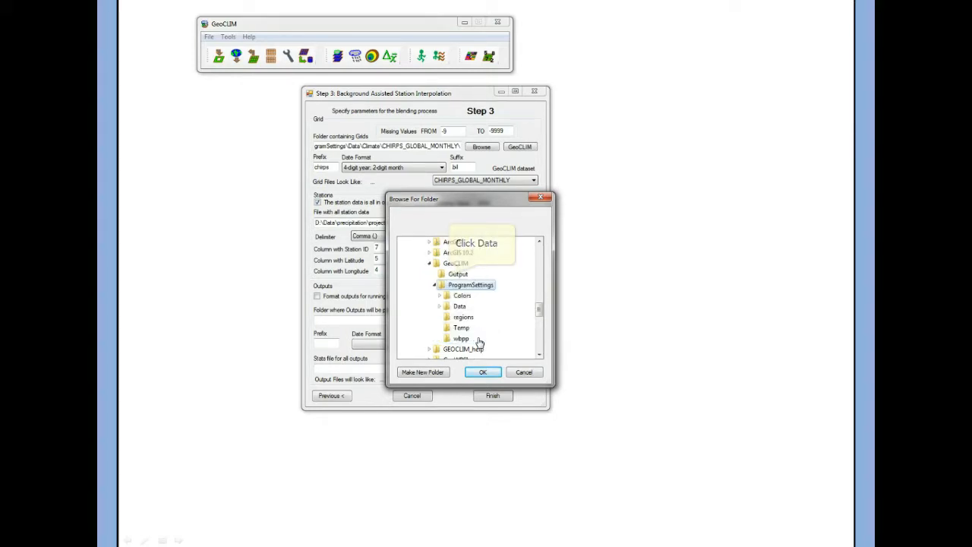
pyautogui.click(459, 306)
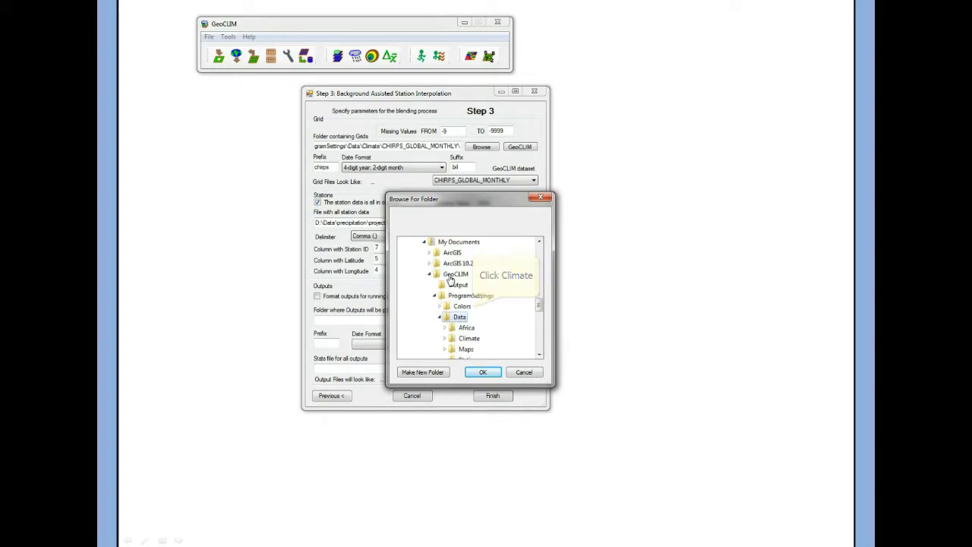
pyautogui.click(470, 306)
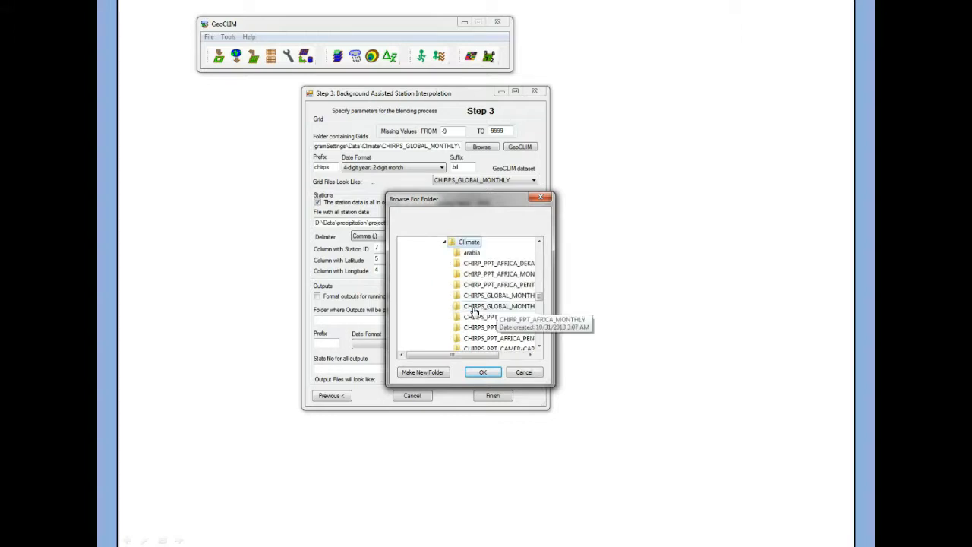
pyautogui.scroll(-1, 474, 311)
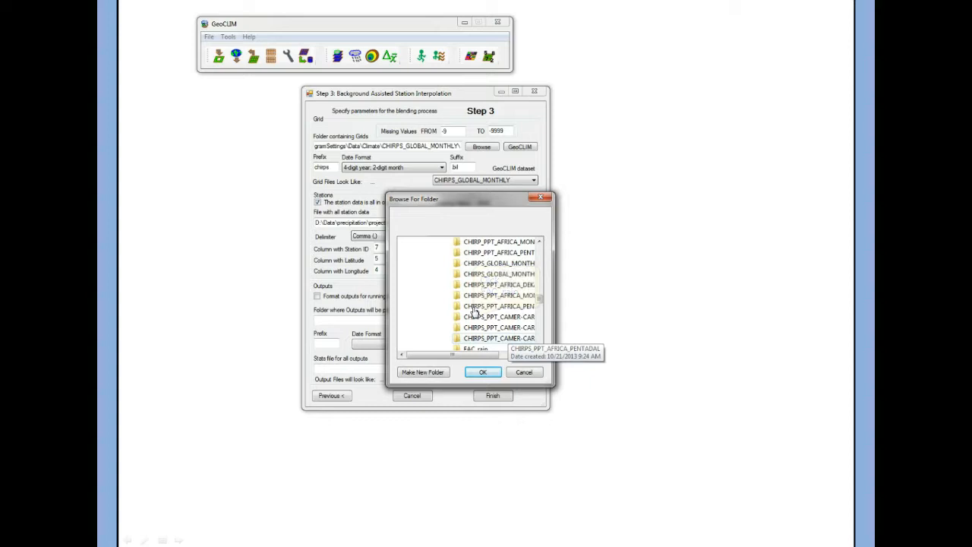
pyautogui.scroll(-1, 474, 311)
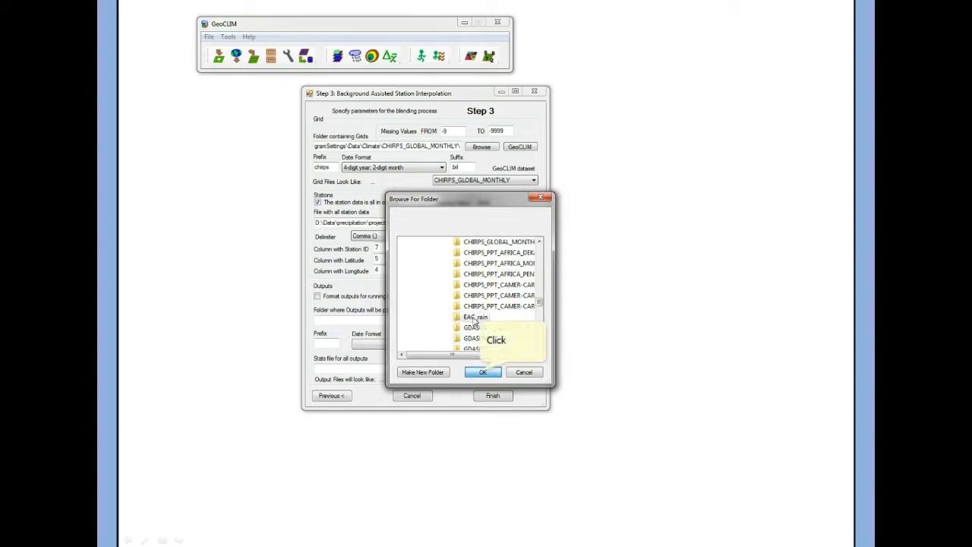
pyautogui.click(481, 371)
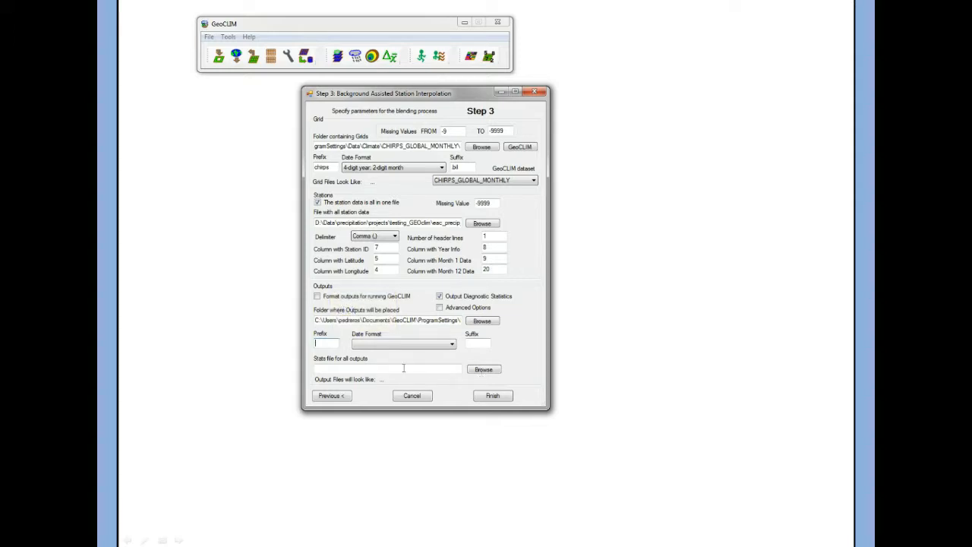
# Name the output files with prefix EAC, date format 4-digit year: 2-digit month and suffix .bil
pyautogui.click(330, 346)
pyautogui.write('EA')
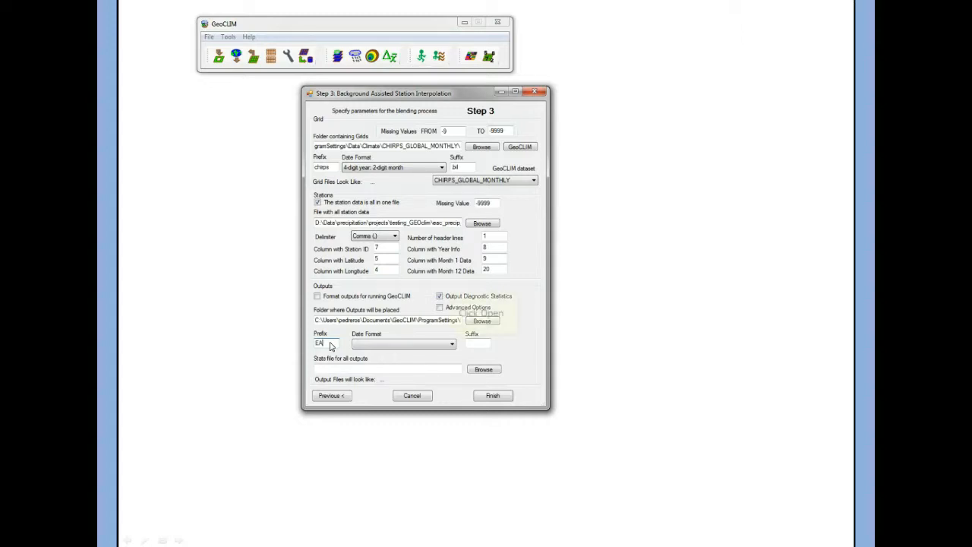
pyautogui.write('C')
pyautogui.click(452, 344)
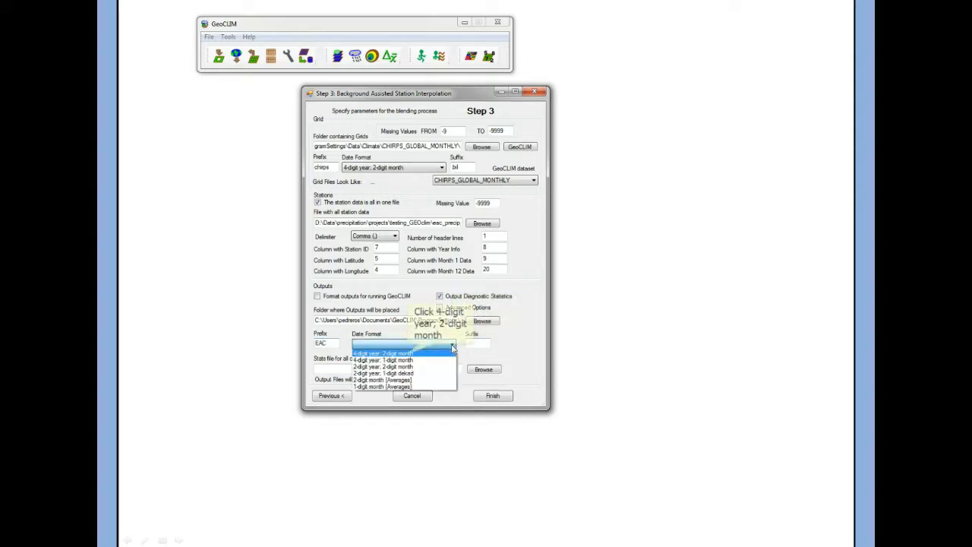
pyautogui.click(443, 353)
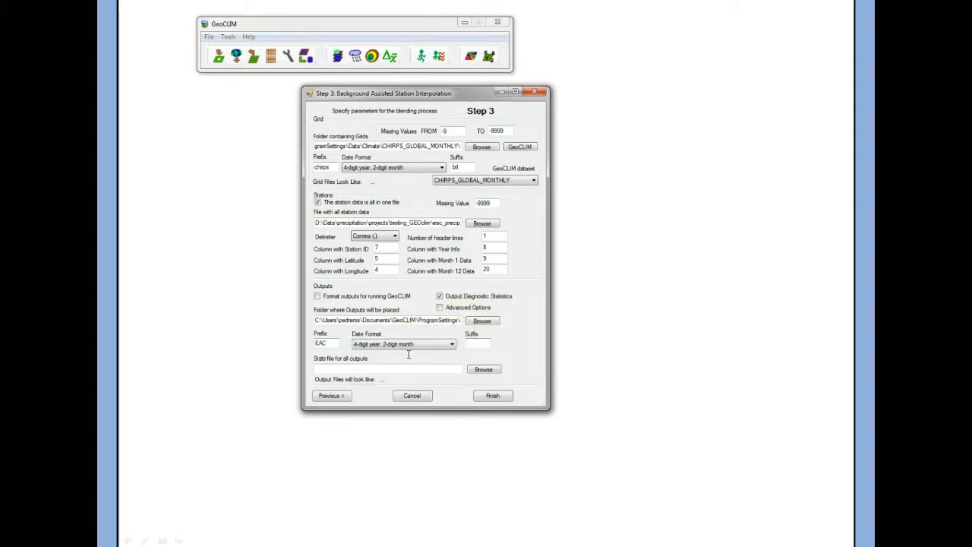
pyautogui.click(480, 346)
pyautogui.write('bil')
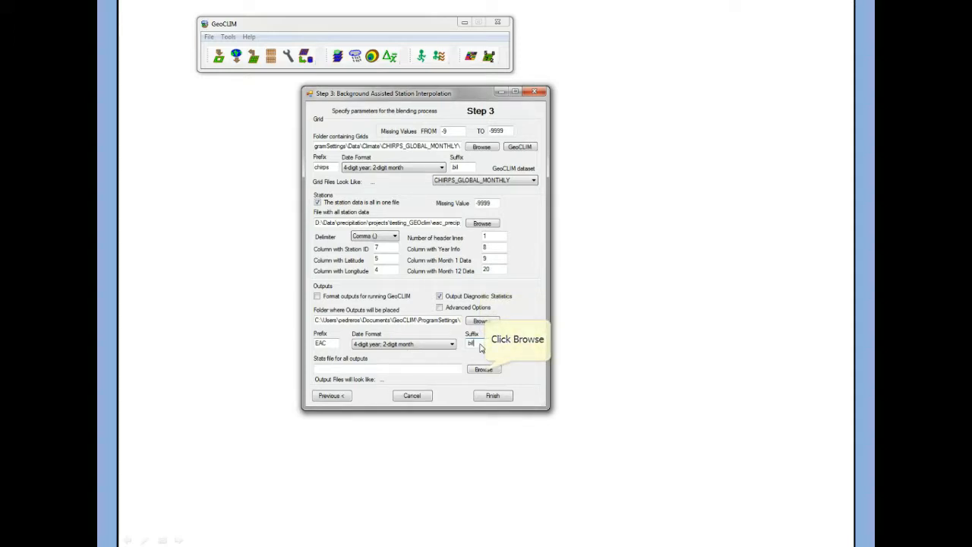
# Set the statistics file for all outputs to EAC_stats in the GeoCLIM\ProgramSettings\Data\Climate\EAC_rain folder
pyautogui.click(485, 369)
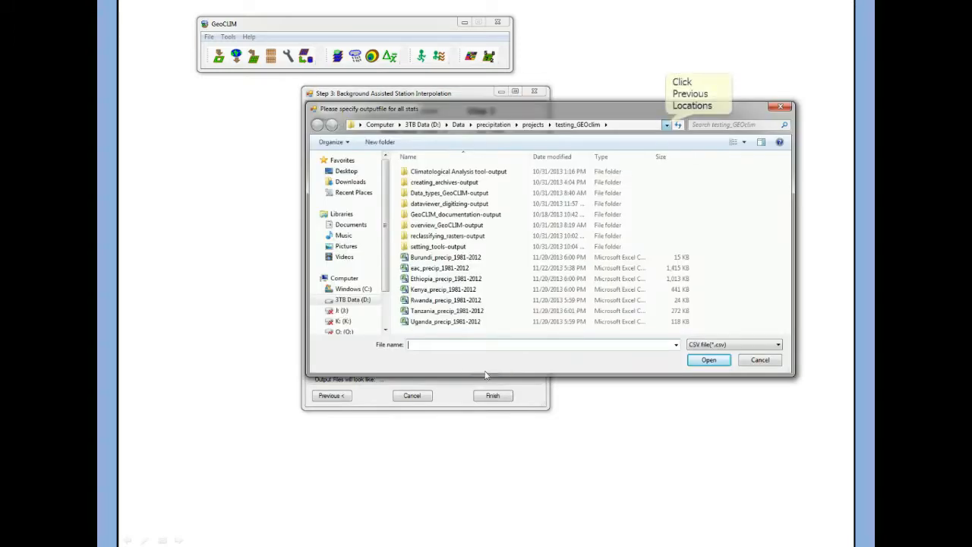
pyautogui.click(665, 124)
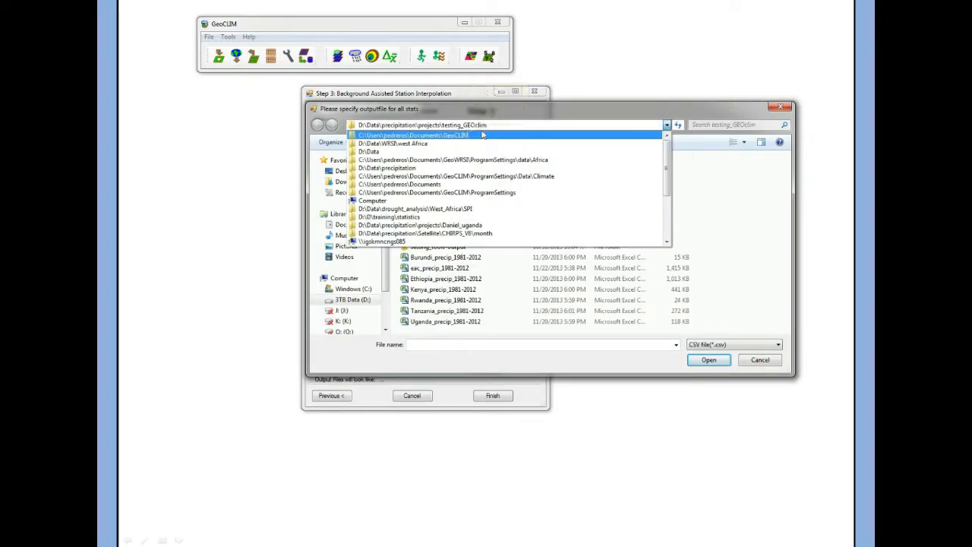
pyautogui.click(463, 135)
pyautogui.doubleClick(438, 183)
pyautogui.doubleClick(425, 183)
pyautogui.click(425, 183)
pyautogui.doubleClick(425, 183)
pyautogui.click(422, 300)
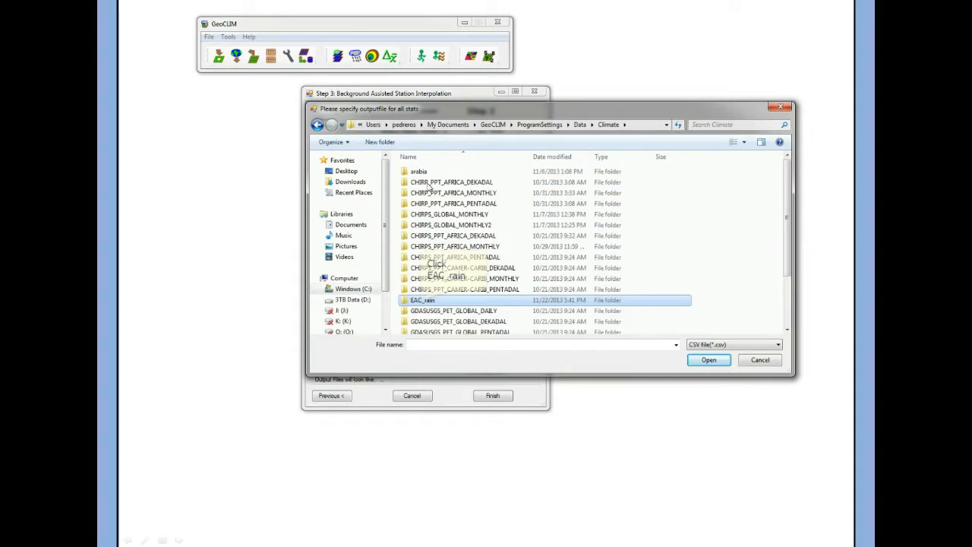
pyautogui.doubleClick(425, 301)
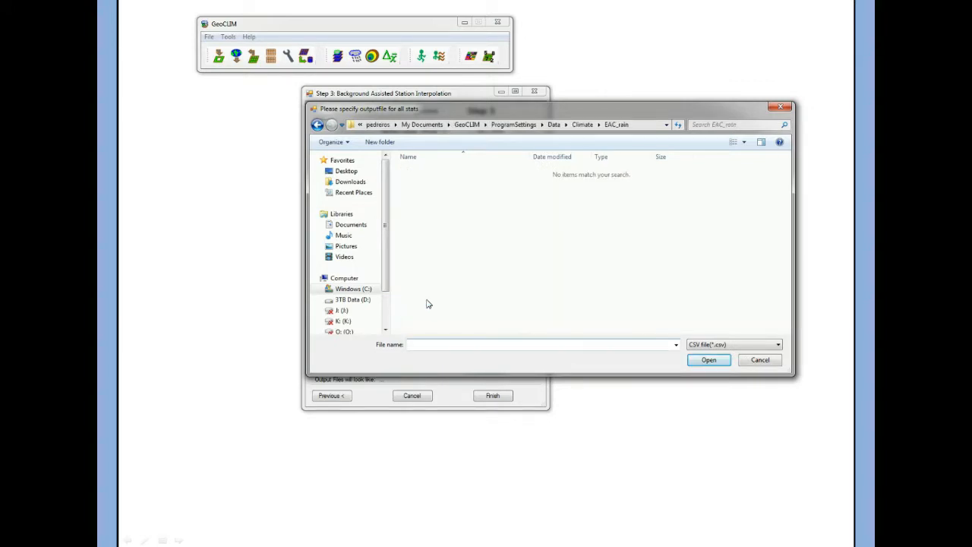
pyautogui.write('EAC_ststs')
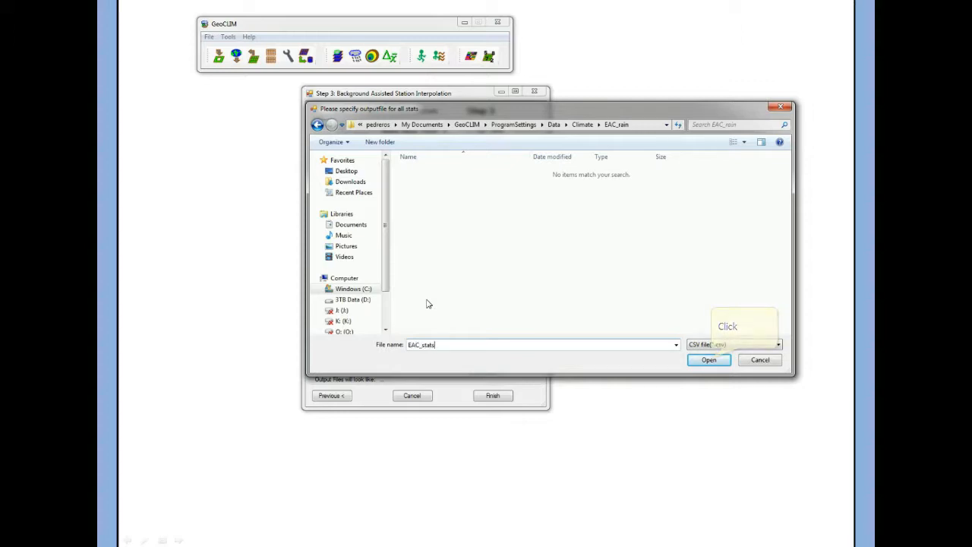
pyautogui.click(712, 361)
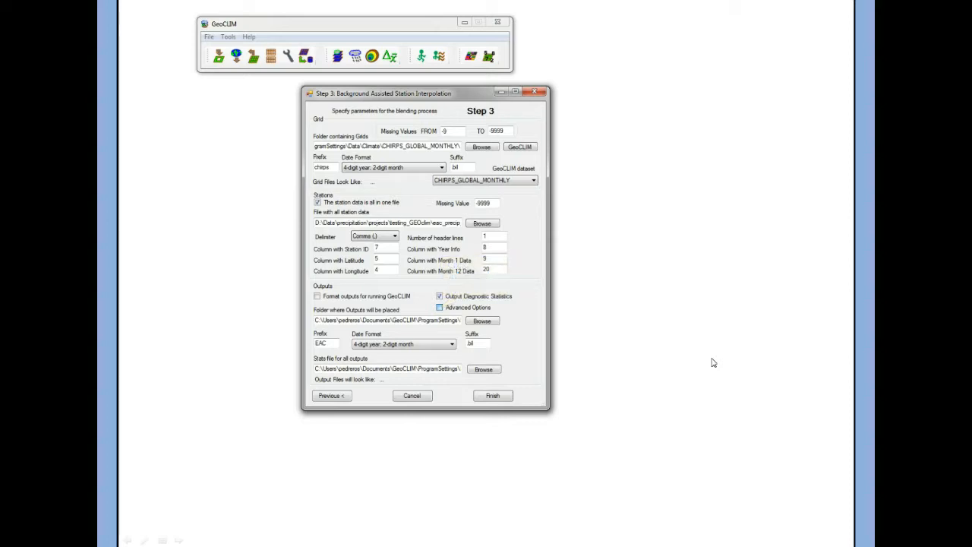
# Show the advanced options, set the map limits from the GeoCLIM region EAC, and finish the interpolation setup to generate the batch script
pyautogui.click(440, 307)
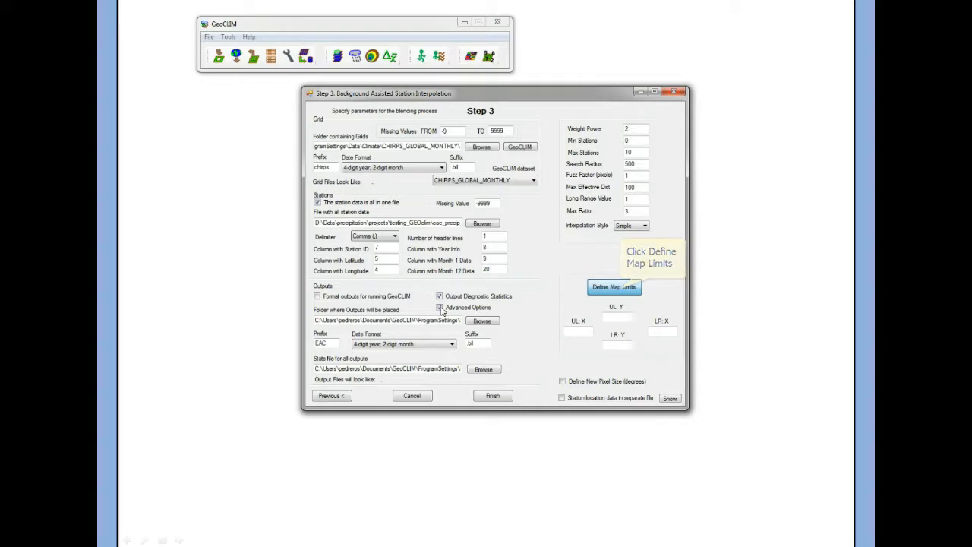
pyautogui.click(620, 293)
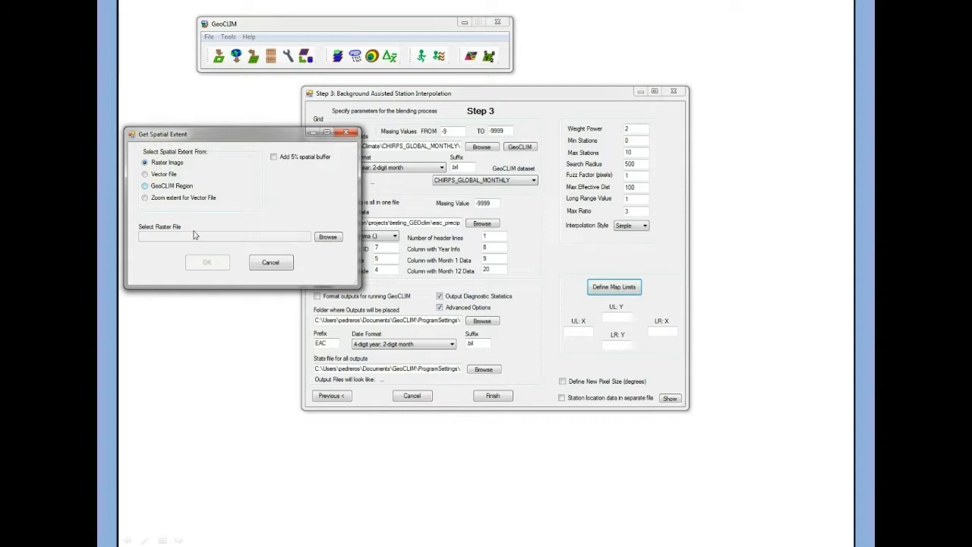
pyautogui.click(146, 187)
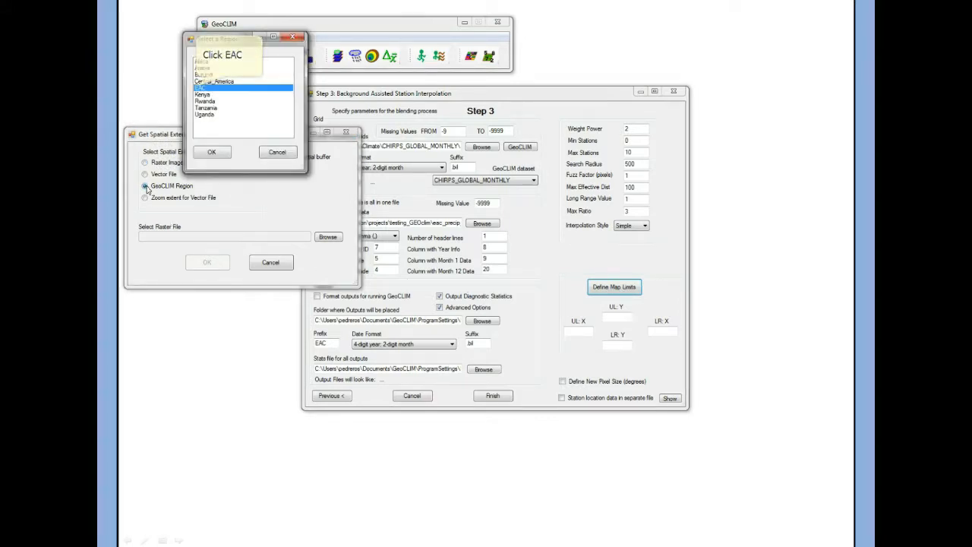
pyautogui.click(199, 88)
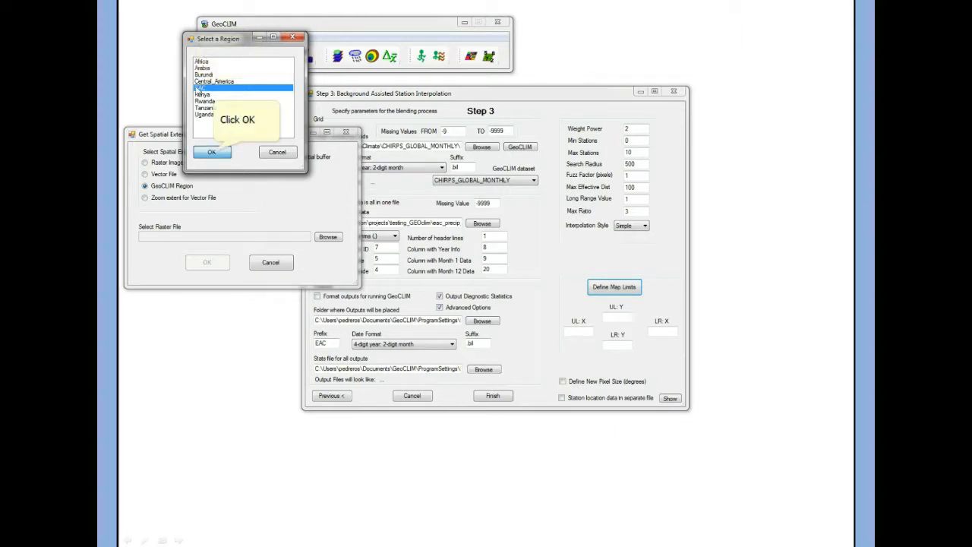
pyautogui.click(211, 152)
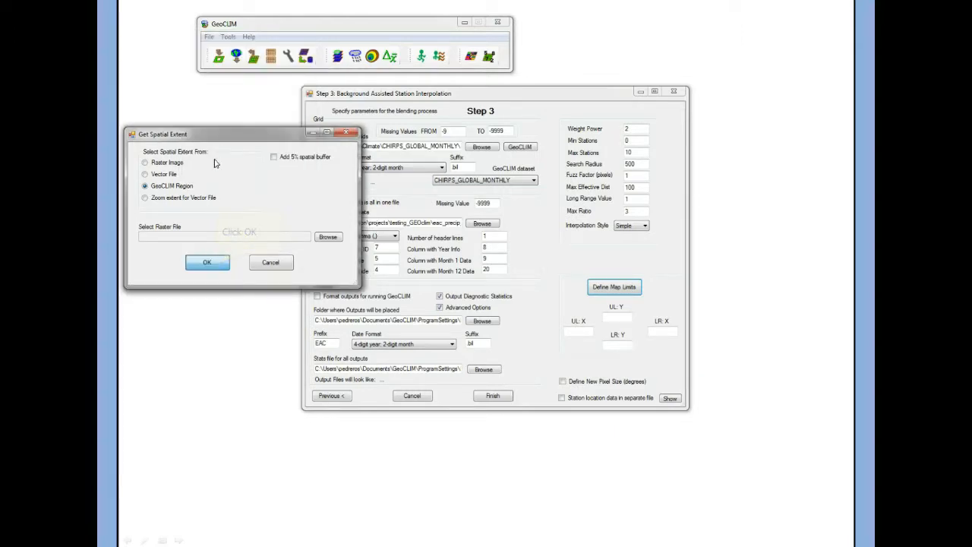
pyautogui.click(216, 265)
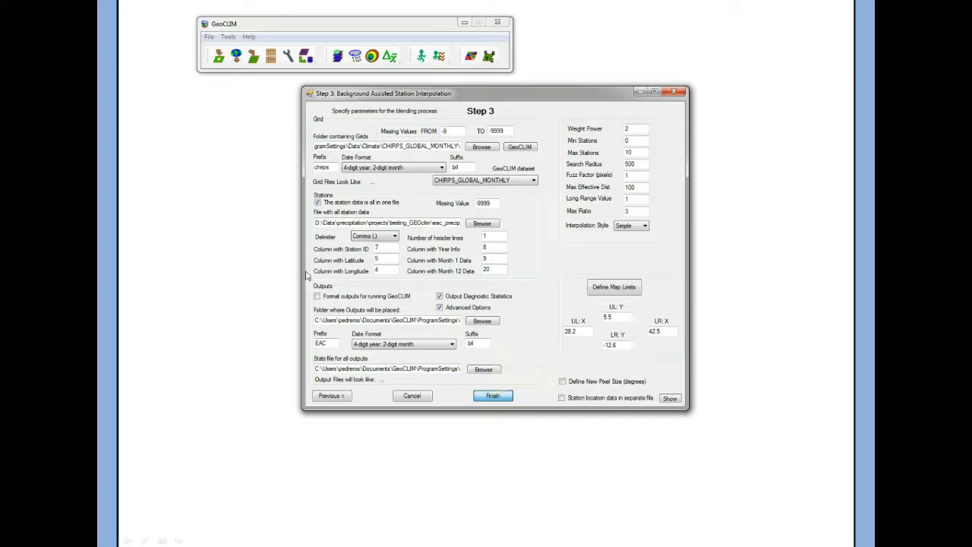
pyautogui.click(492, 393)
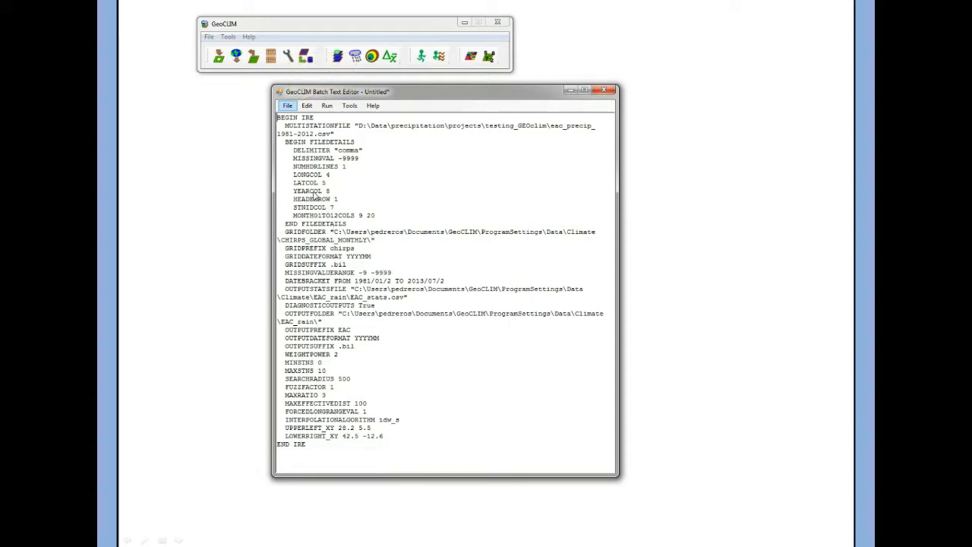
# Start saving the batch script and create a folder named code in GeoCLIM\ProgramSettings
pyautogui.click(288, 107)
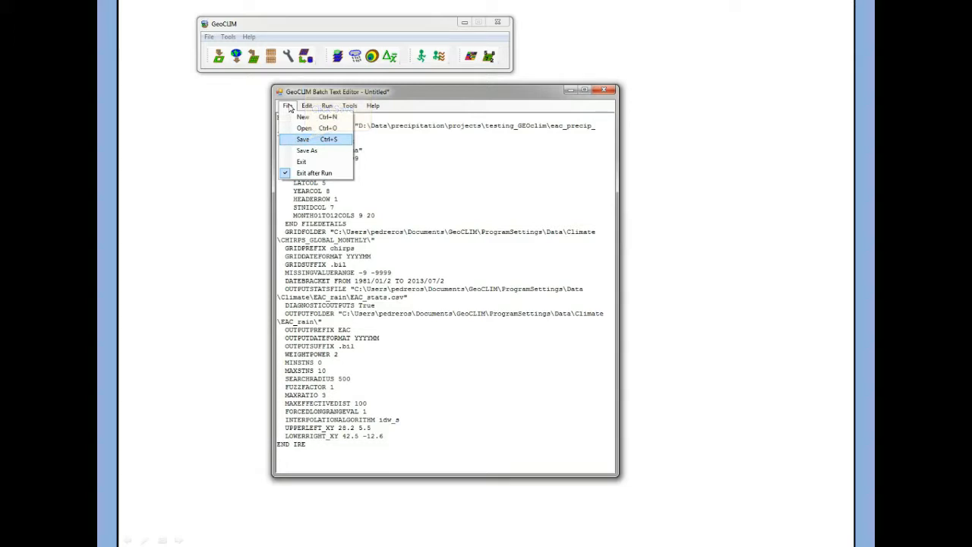
pyautogui.click(305, 140)
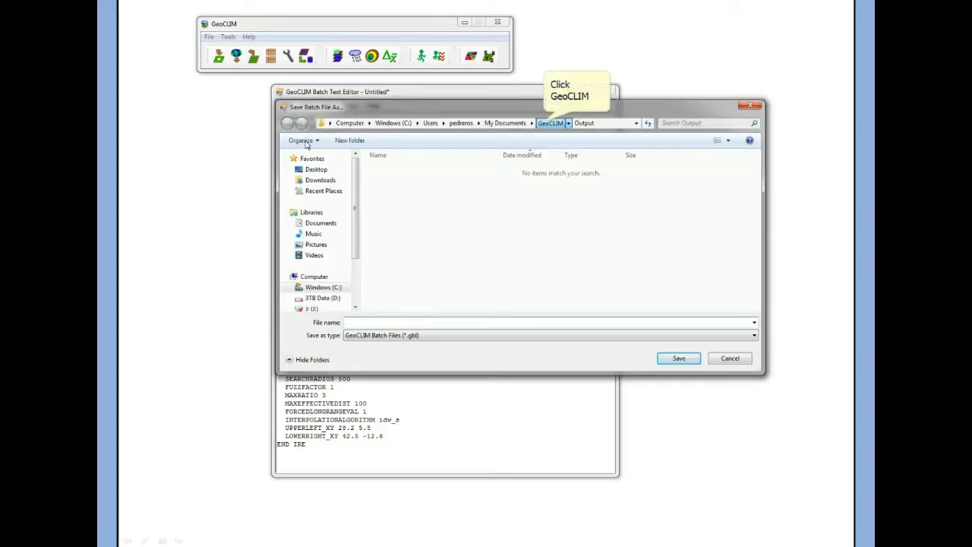
pyautogui.click(549, 123)
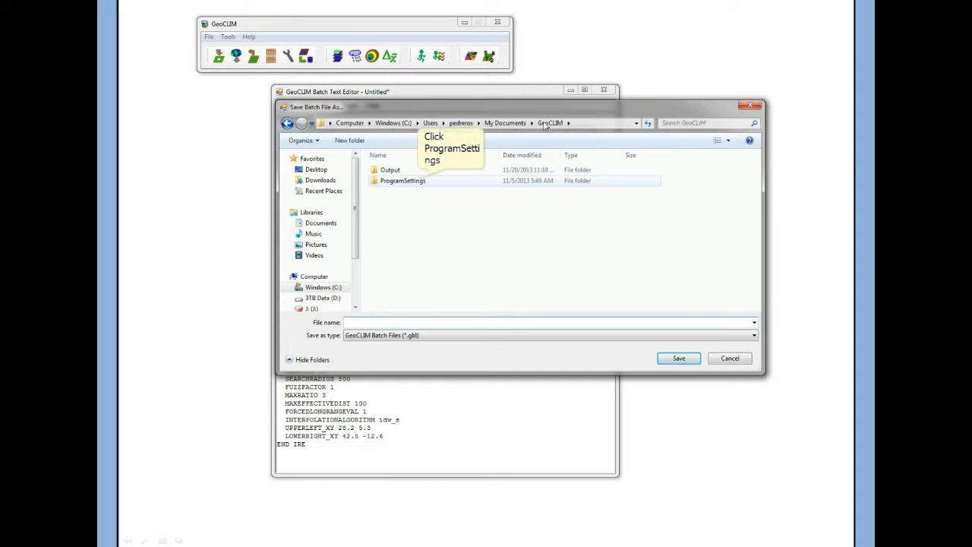
pyautogui.doubleClick(402, 181)
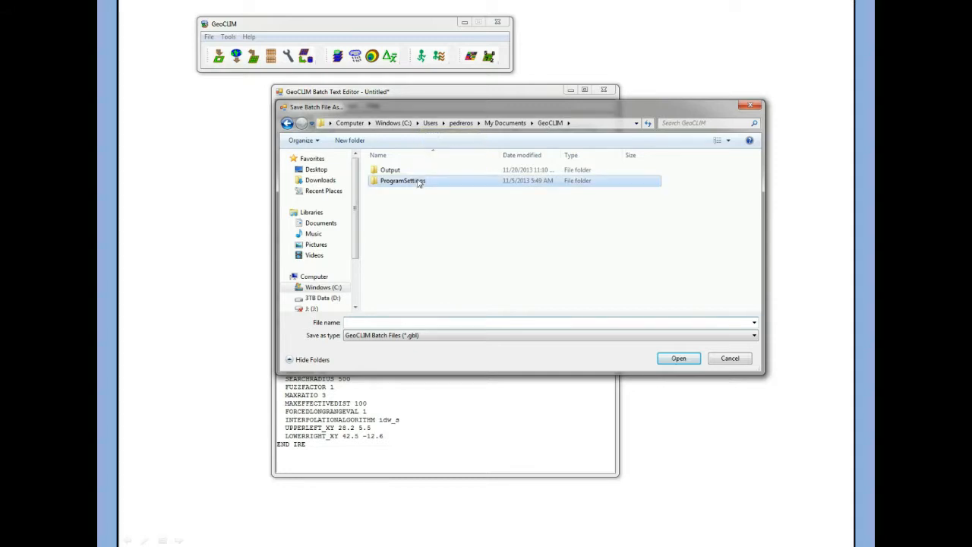
pyautogui.doubleClick(390, 182)
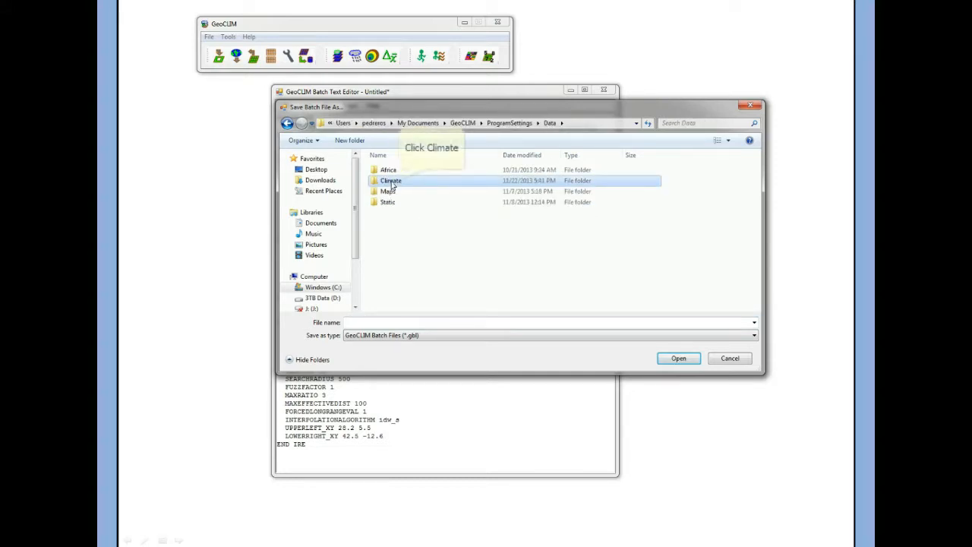
pyautogui.doubleClick(391, 181)
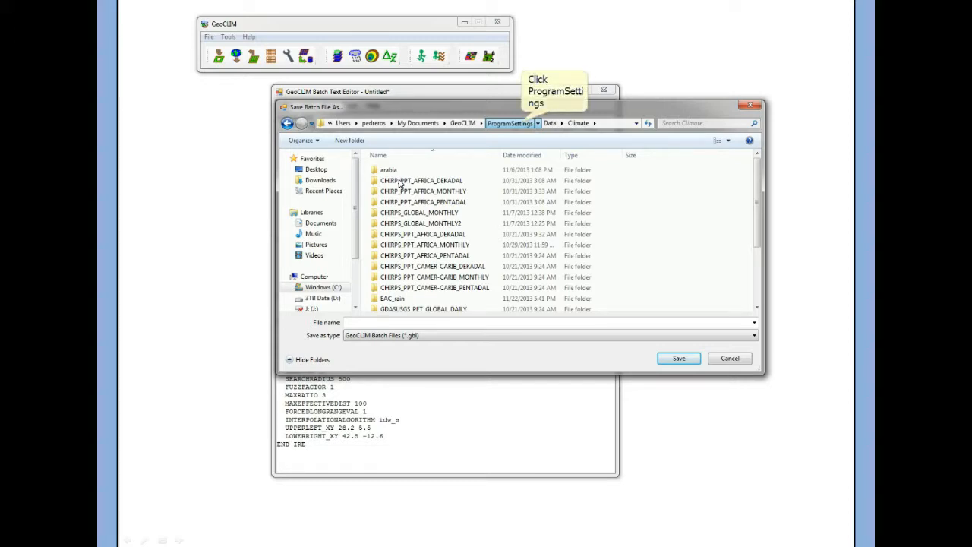
pyautogui.click(521, 123)
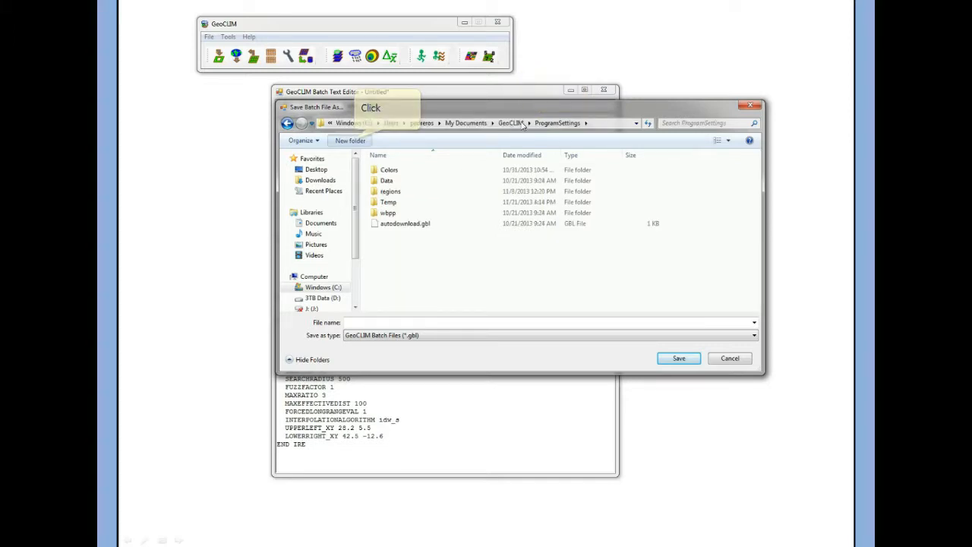
pyautogui.click(353, 141)
pyautogui.write('code')
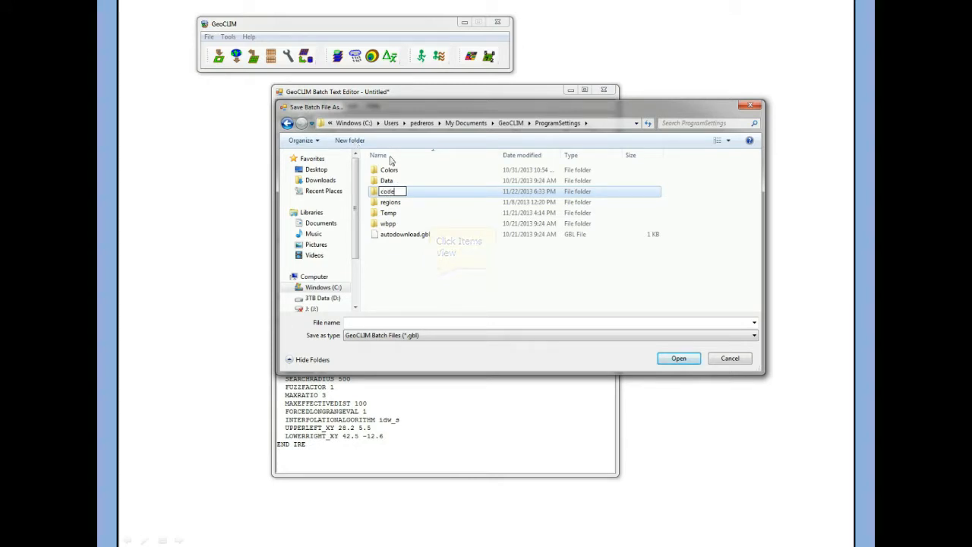
pyautogui.click(429, 283)
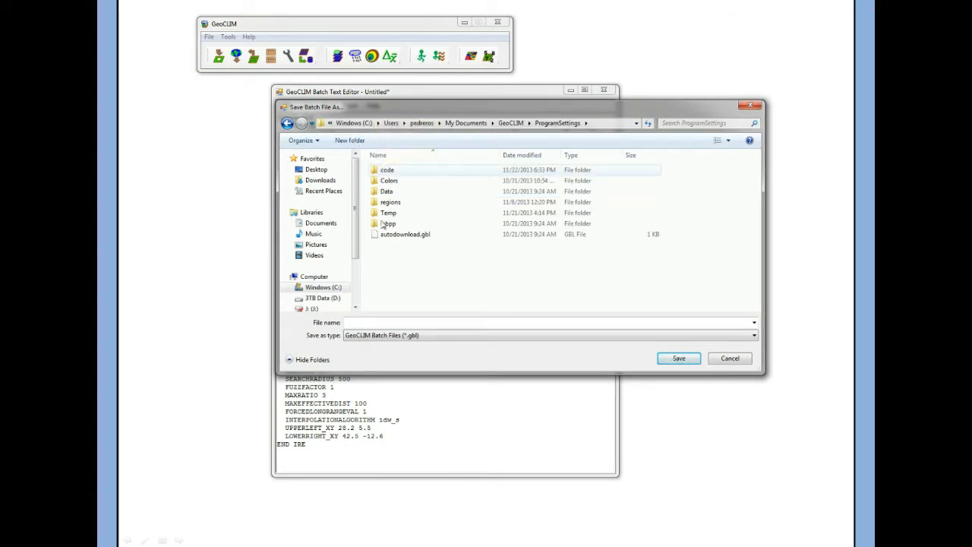
# Save the batch script as eac_rain_month in the code folder and run the batch file
pyautogui.doubleClick(387, 169)
pyautogui.click(401, 323)
pyautogui.write('eac')
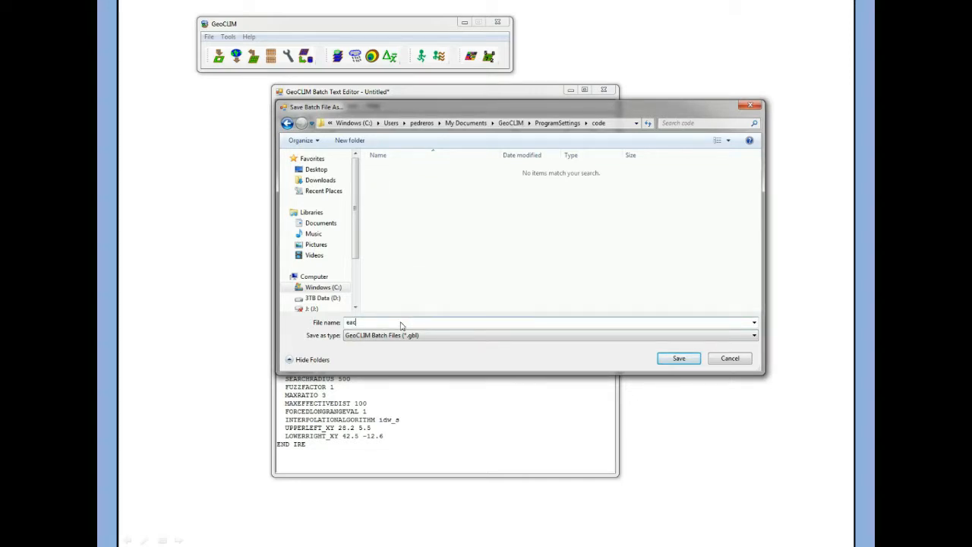
pyautogui.write('_rain_month')
pyautogui.click(676, 359)
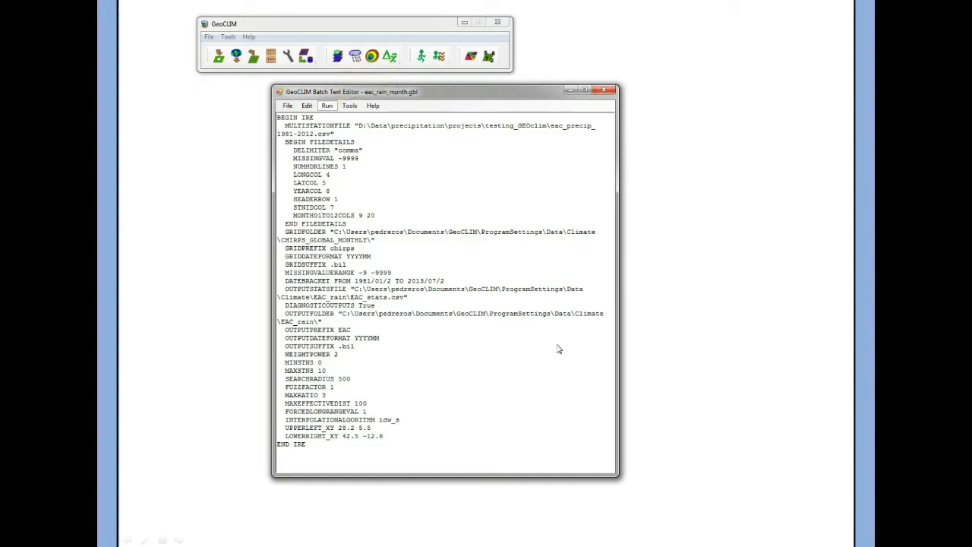
pyautogui.click(327, 106)
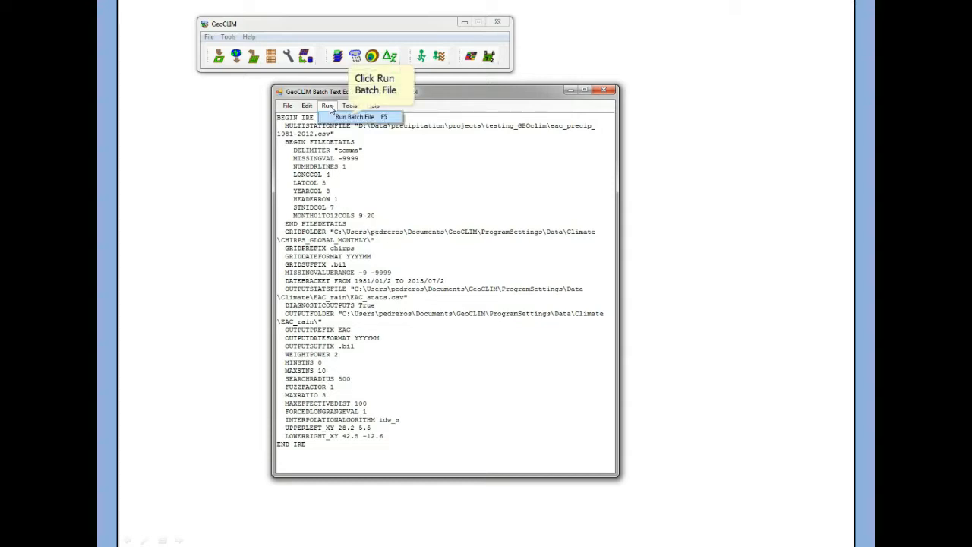
pyautogui.click(348, 115)
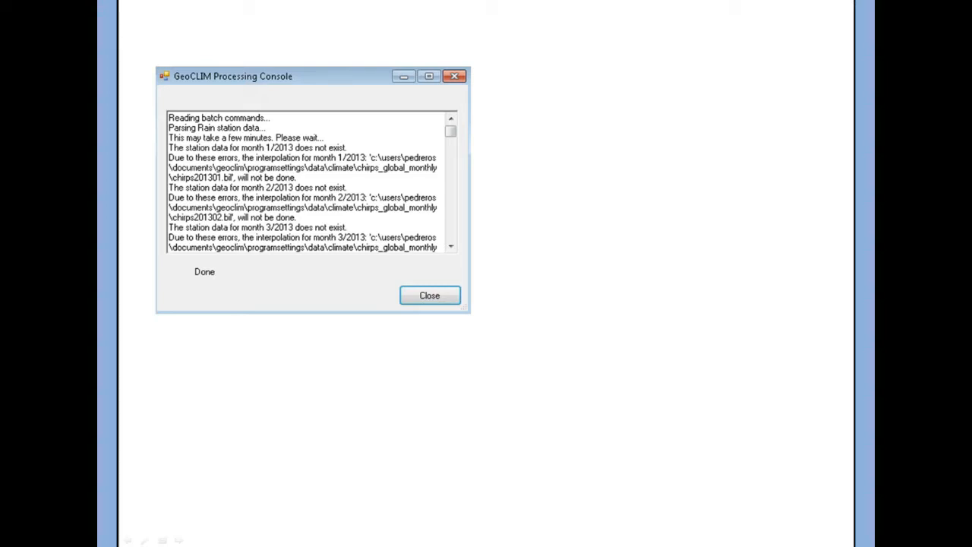
pyautogui.press('Return')
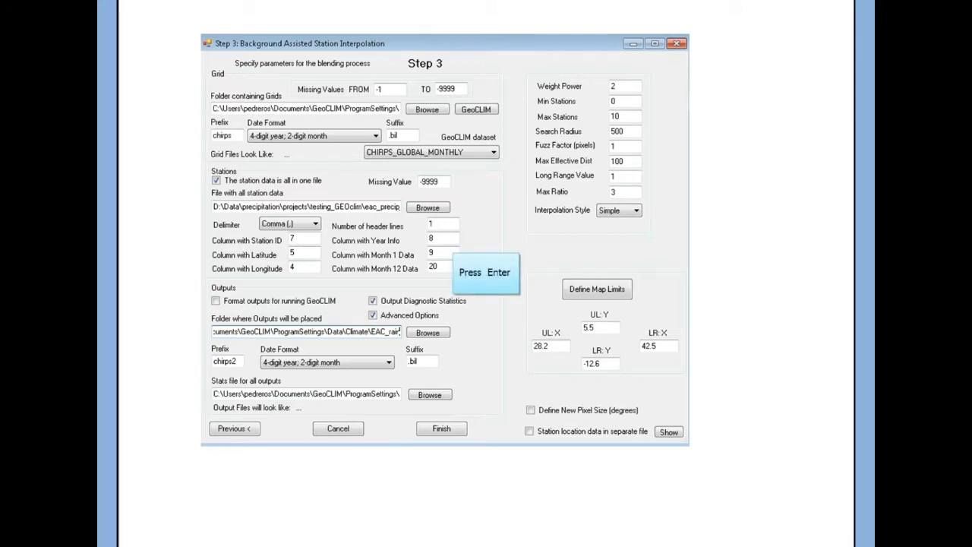
pyautogui.press('Return')
pyautogui.press('Return')
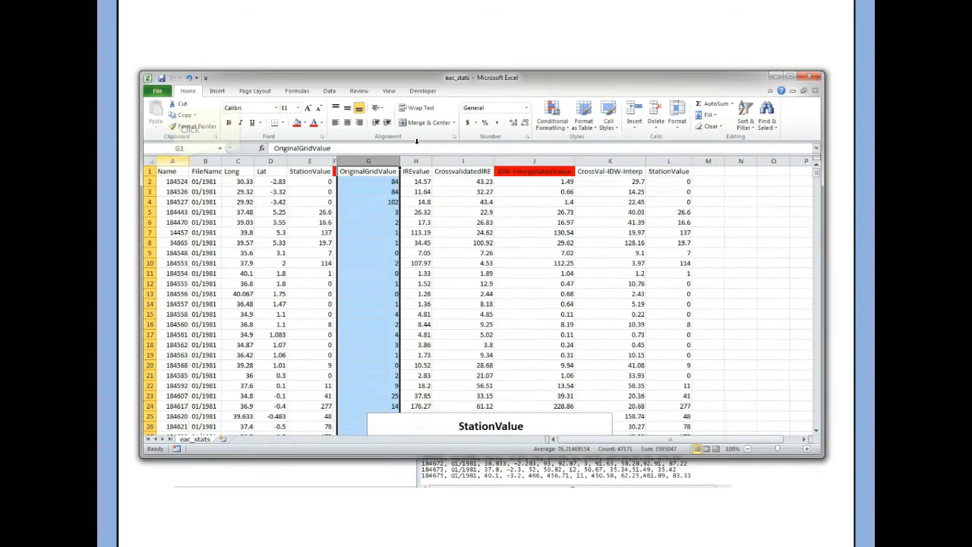
# In the eac_stats worksheet in Excel, examine the Name, FileName, Long, Lat, StationValue and OriginalGridValue columns
pyautogui.click(205, 161)
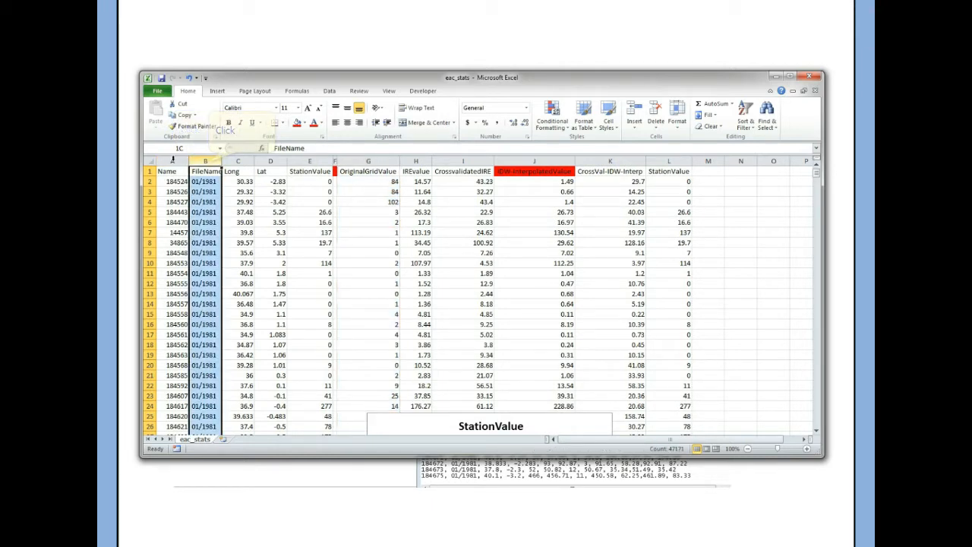
pyautogui.click(207, 160)
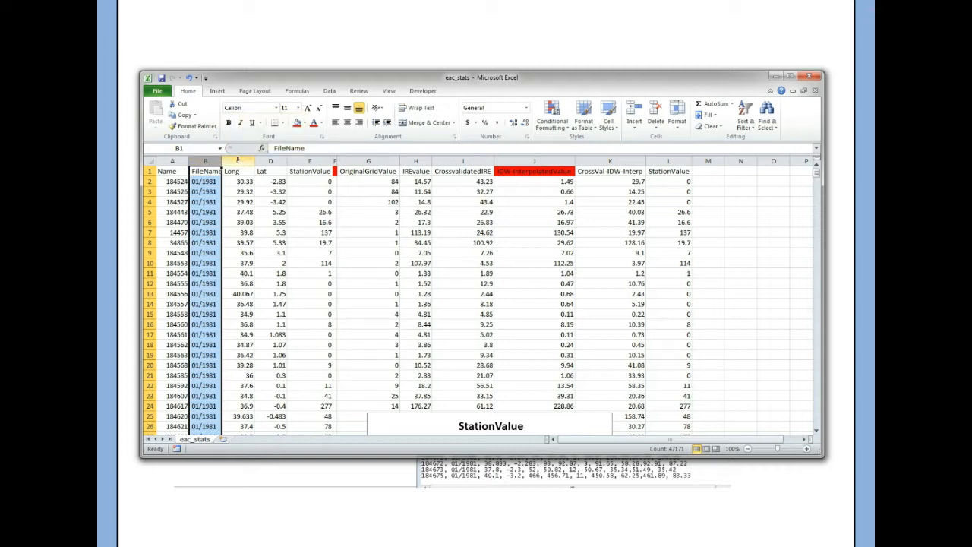
pyautogui.click(238, 160)
pyautogui.click(266, 161)
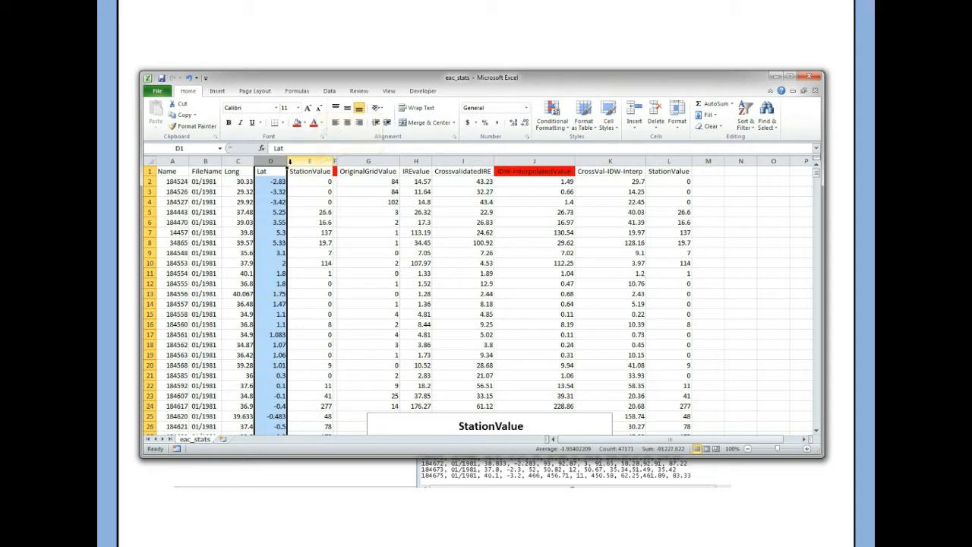
pyautogui.click(316, 161)
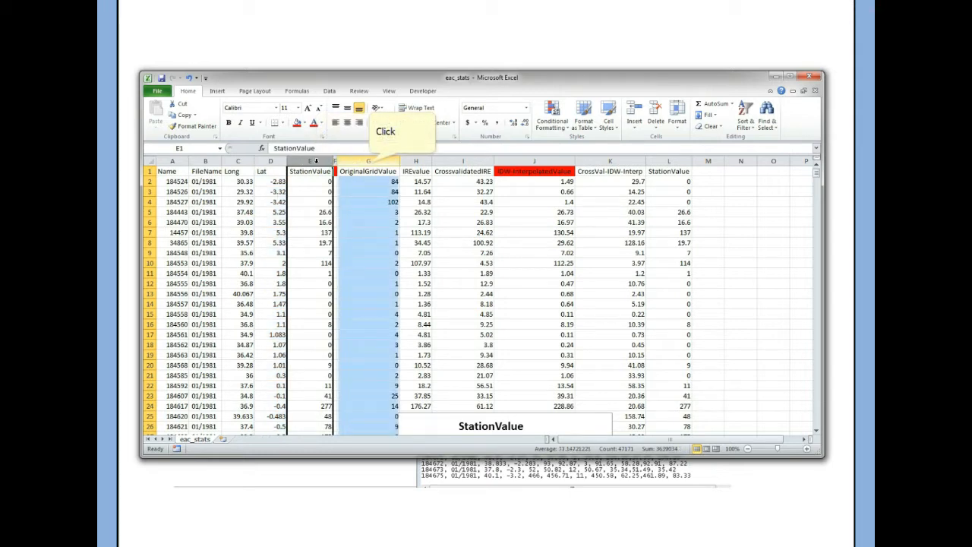
pyautogui.click(368, 161)
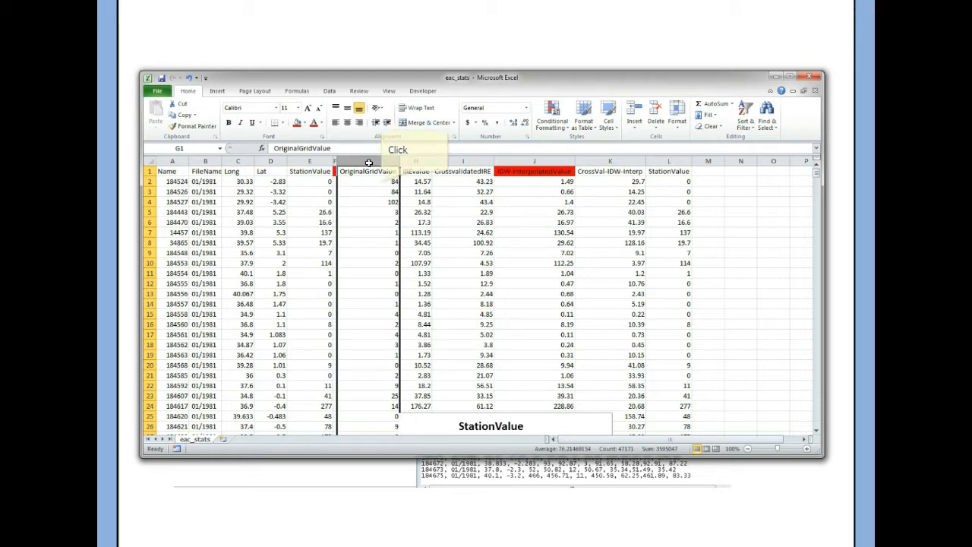
# Compare the OriginalGridValue, IREvalue and CrossvalidatedIRE values in rows 2 to 4, and examine the whole CrossvalidatedIRE column
pyautogui.click(382, 182)
pyautogui.press('Right')
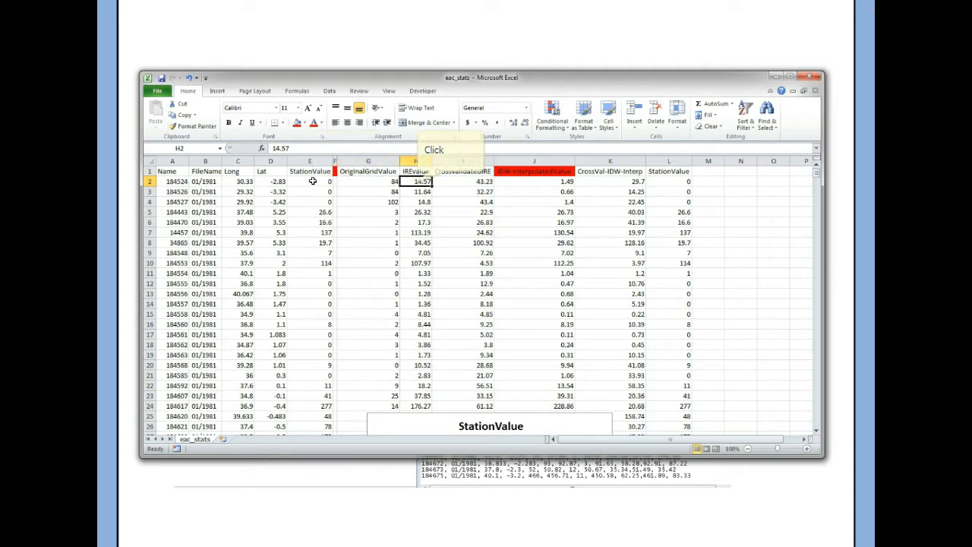
pyautogui.press('Right')
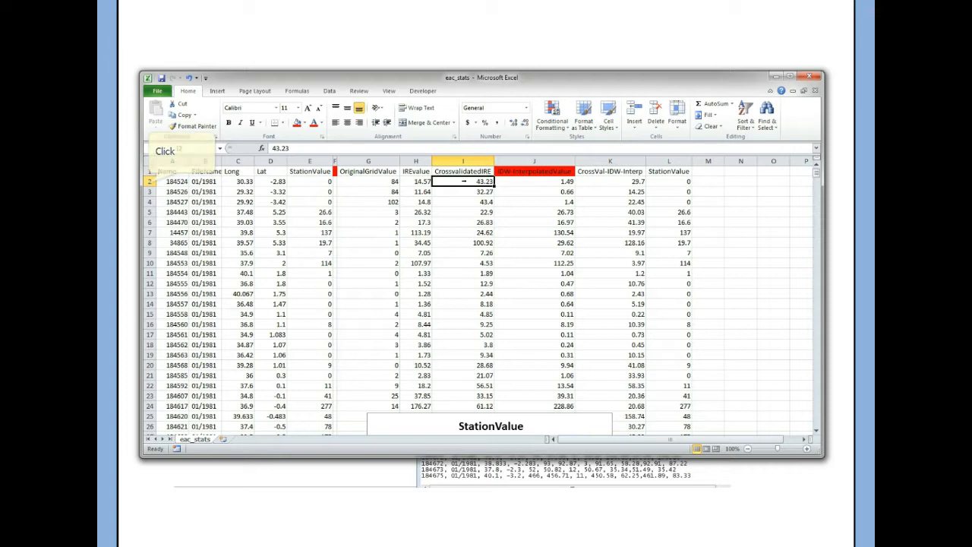
pyautogui.click(149, 182)
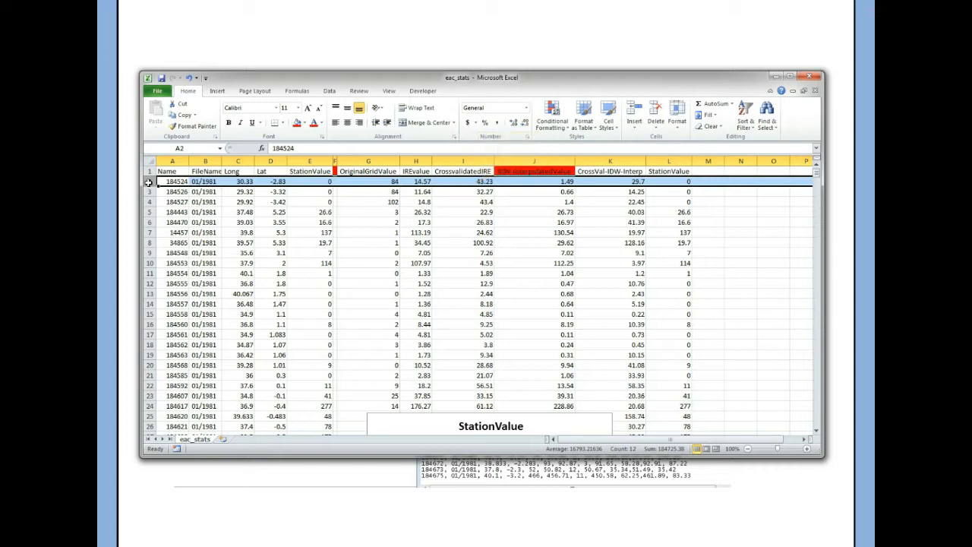
pyautogui.click(475, 183)
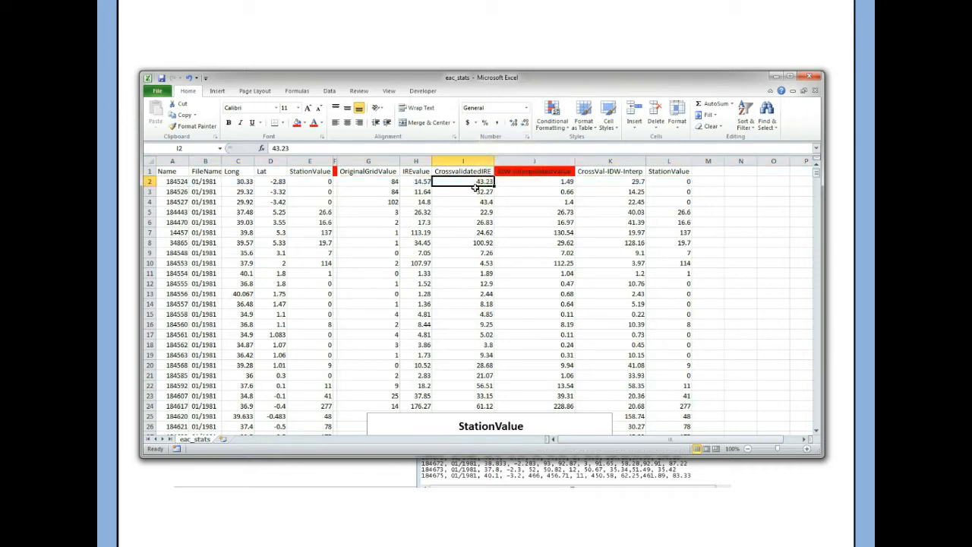
pyautogui.press('Down')
pyautogui.press('Down')
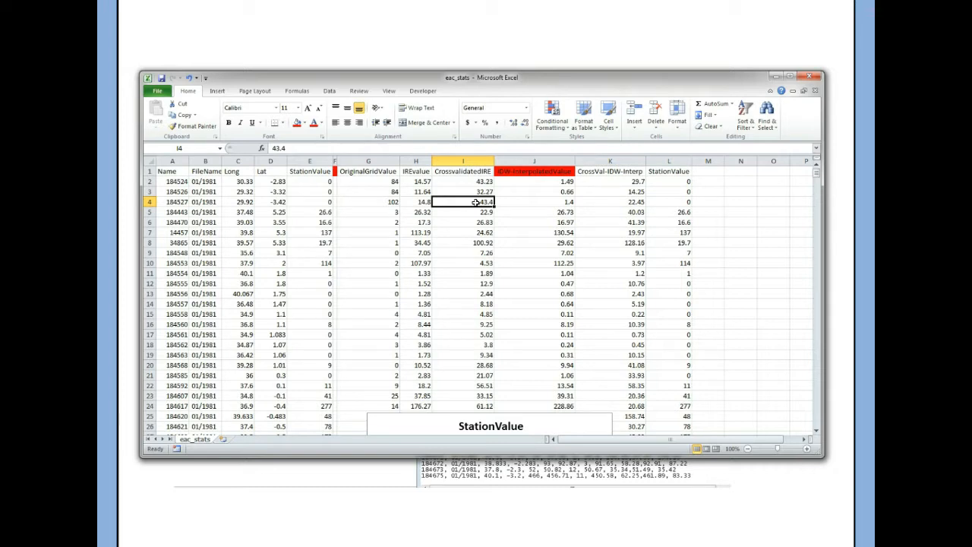
pyautogui.click(475, 202)
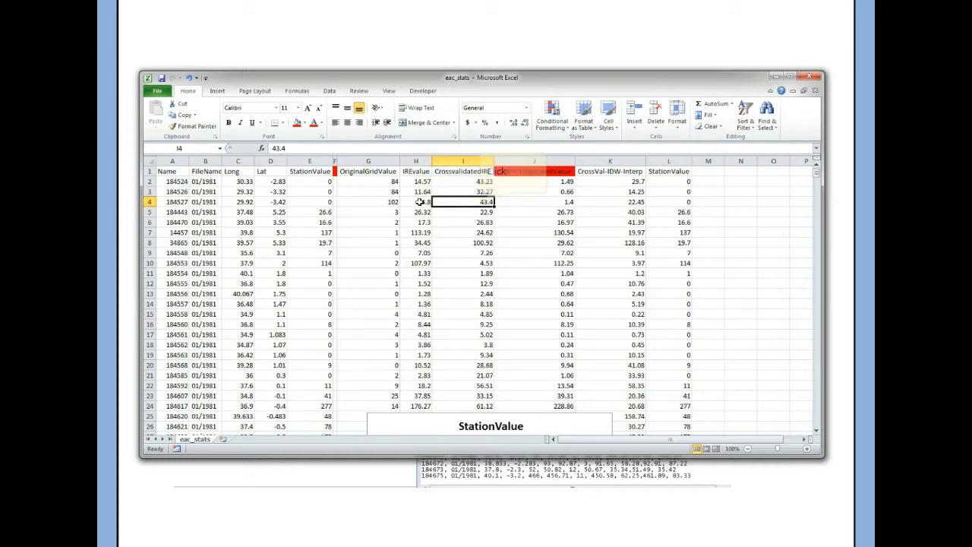
pyautogui.click(464, 161)
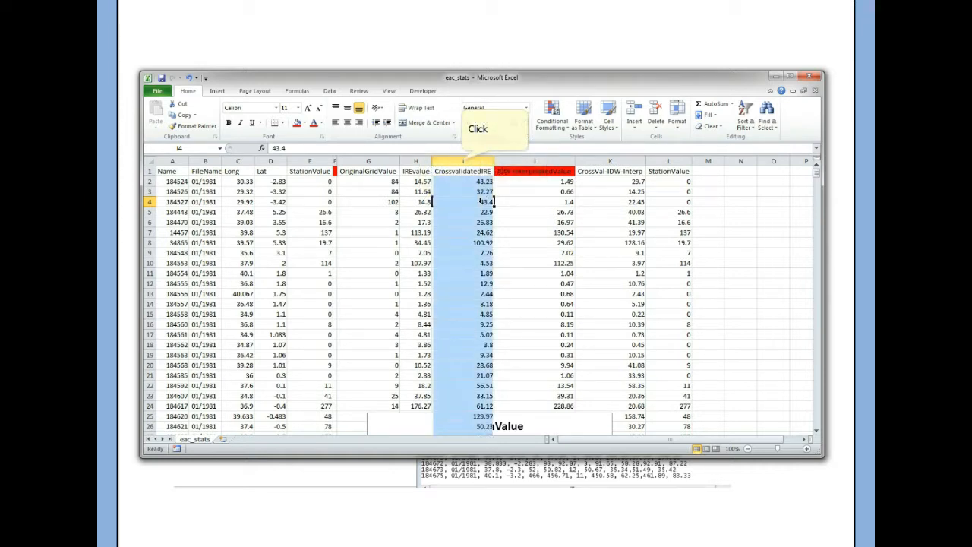
pyautogui.click(461, 160)
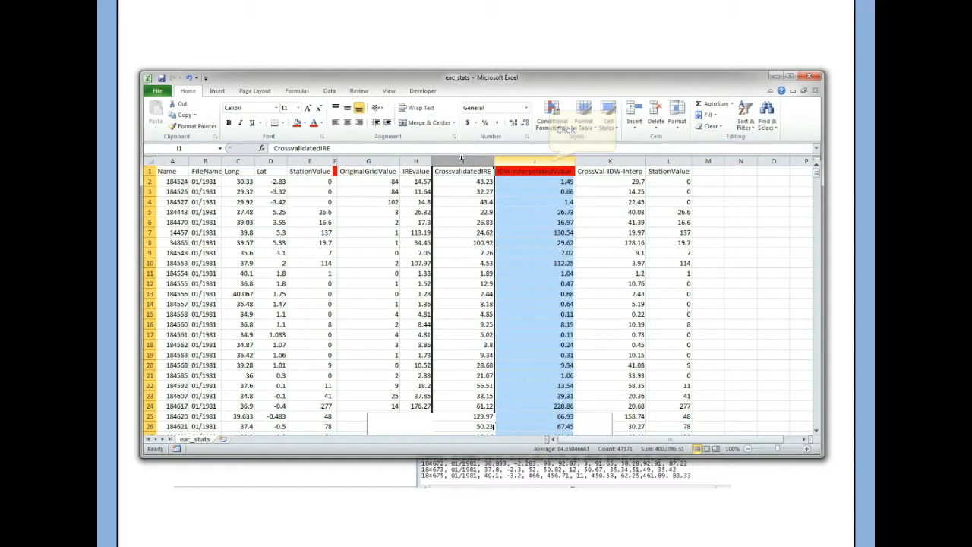
# Examine the IDW-InterpolatedValue, CrossVal-IDW-Interp and second StationValue columns of the eac_stats worksheet
pyautogui.click(545, 159)
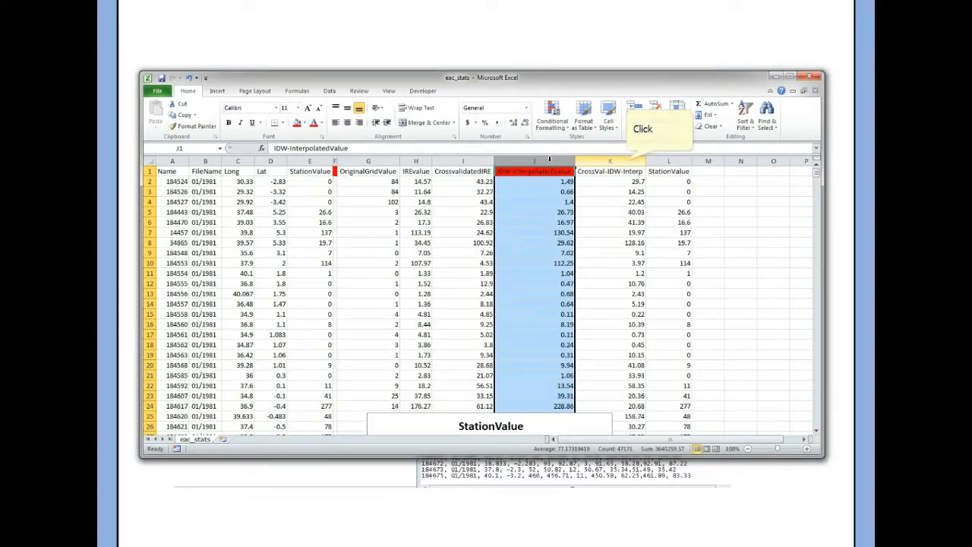
pyautogui.click(668, 160)
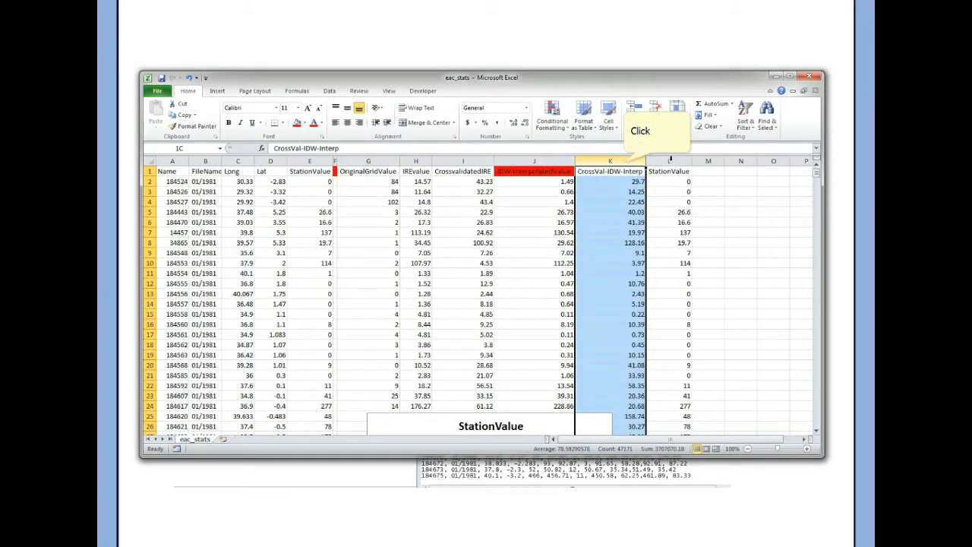
pyautogui.click(670, 160)
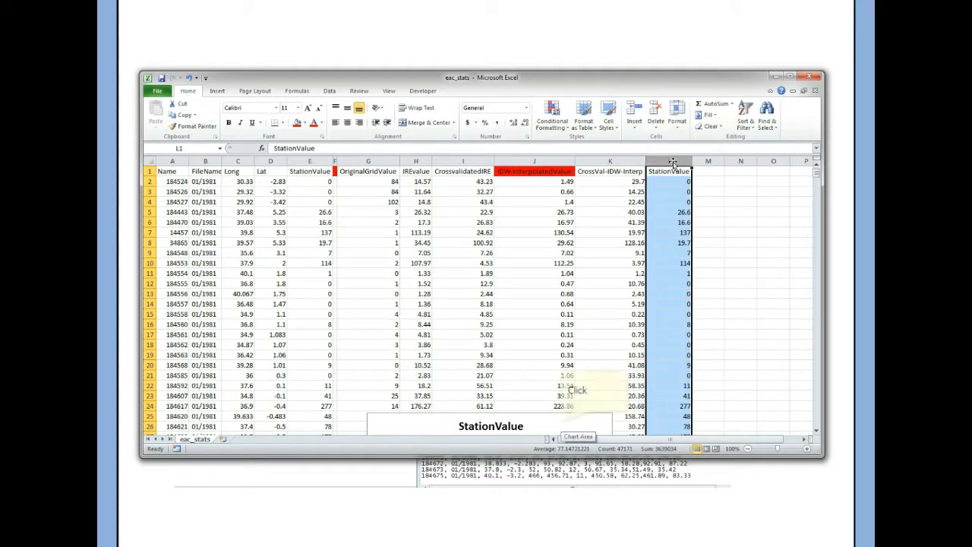
# Move the StationValue scatter chart up over the data and change its X values first to IREvalue, finally to OriginalGridValue
pyautogui.moveTo(563, 426); pyautogui.dragTo(553, 280)
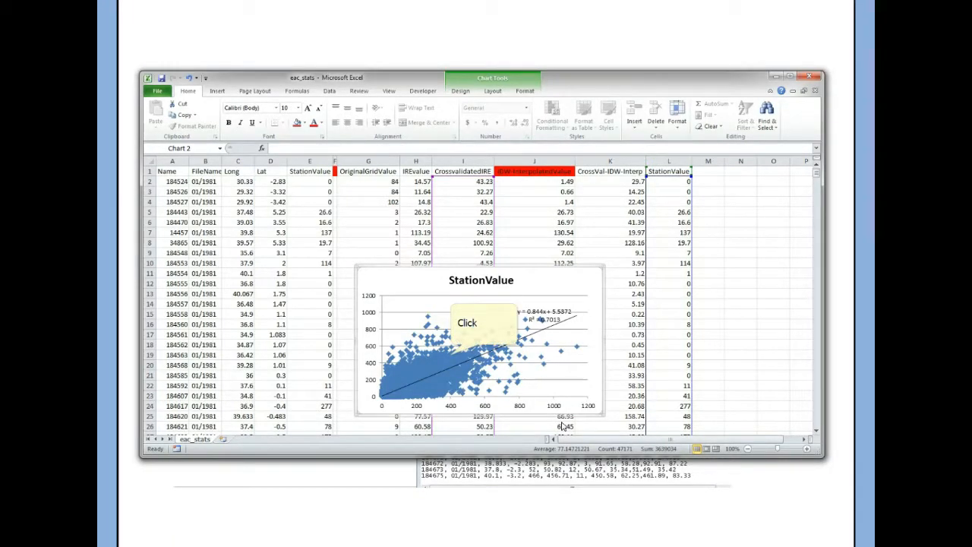
pyautogui.click(451, 355)
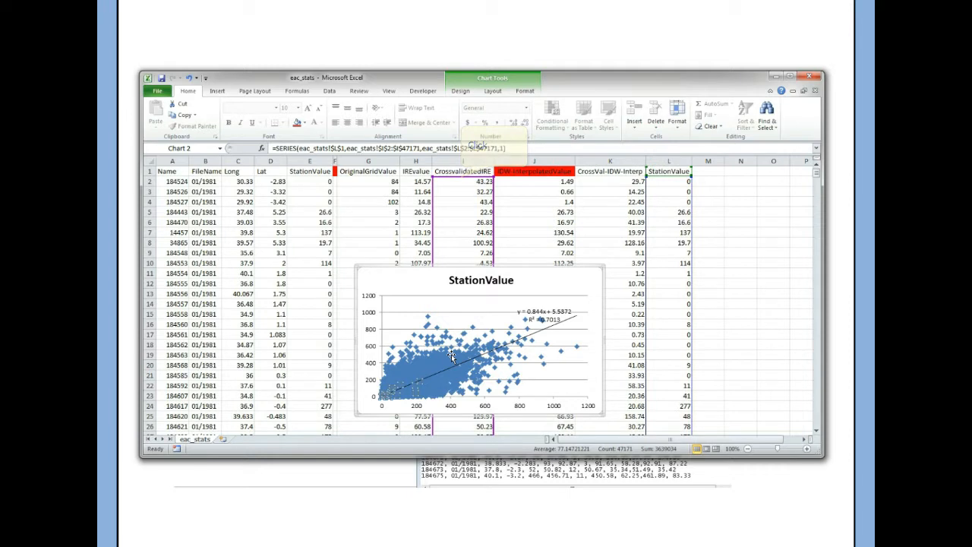
pyautogui.moveTo(459, 176); pyautogui.dragTo(416, 177)
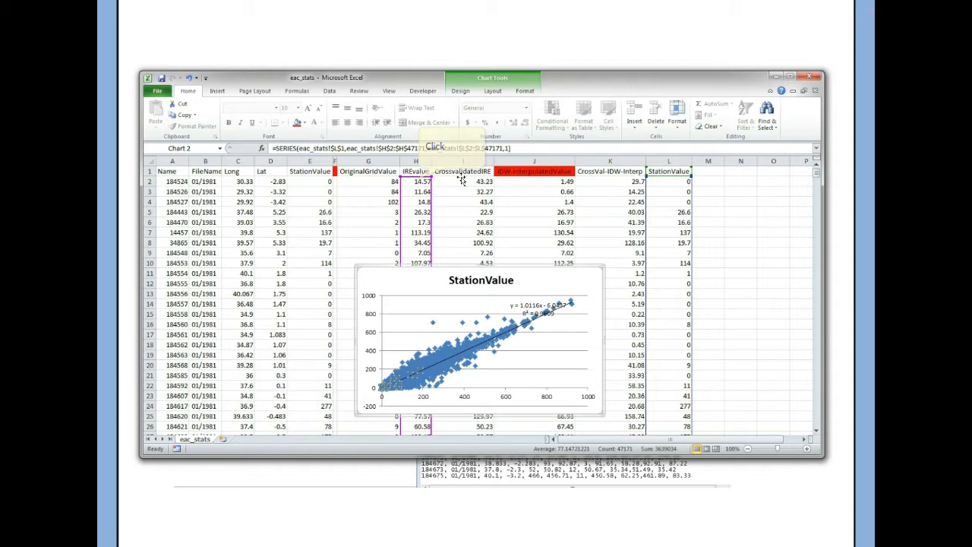
pyautogui.moveTo(441, 180); pyautogui.dragTo(420, 182)
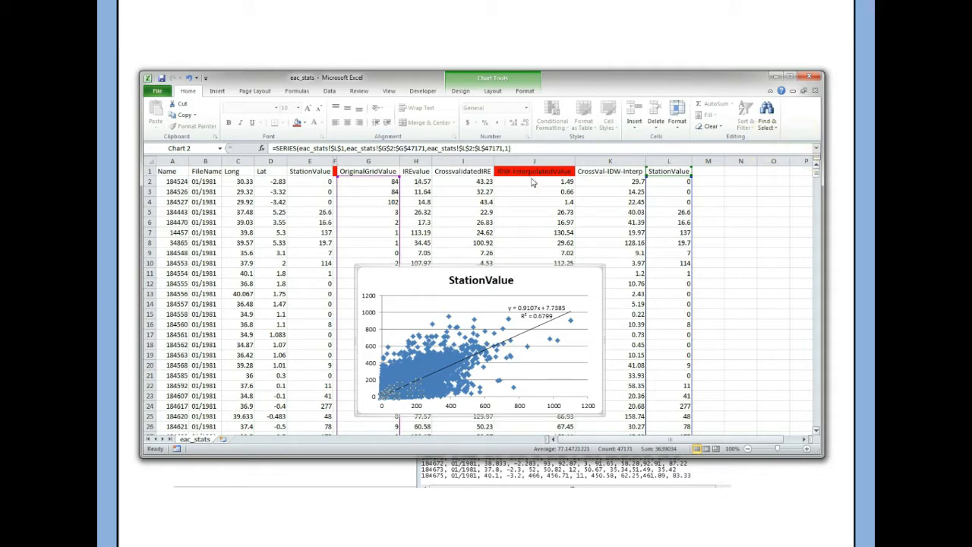
# Examine the comparison statistics below the data for the original grid, IRE and cross-validated IRE values, including R-squared, RMSE and bias
pyautogui.moveTo(818, 173); pyautogui.dragTo(816, 421)
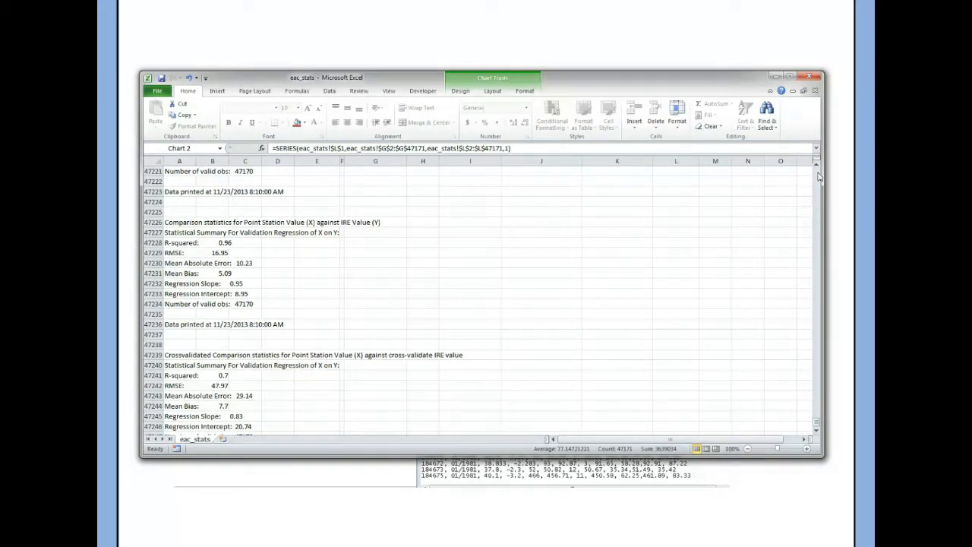
pyautogui.scroll(3, 818, 176)
pyautogui.scroll(2, 817, 177)
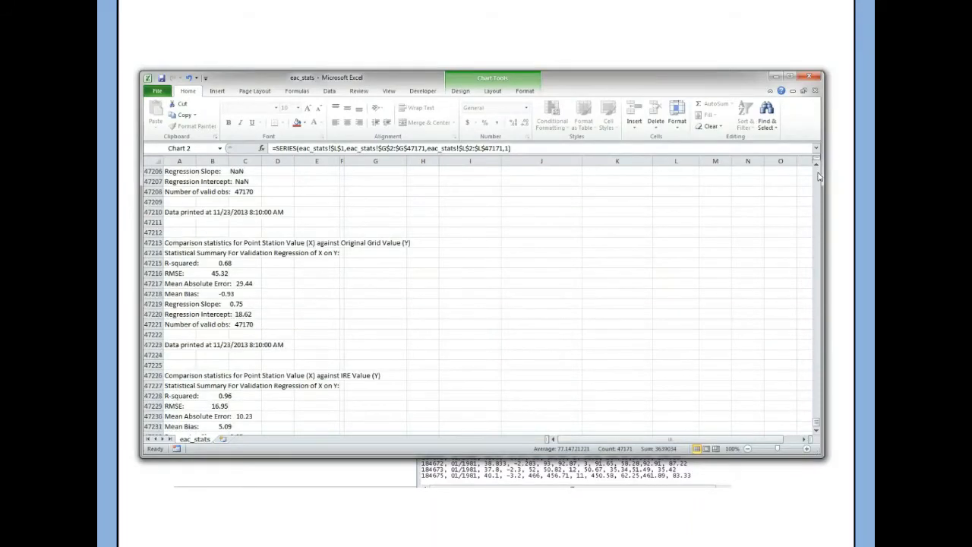
pyautogui.scroll(10, 817, 176)
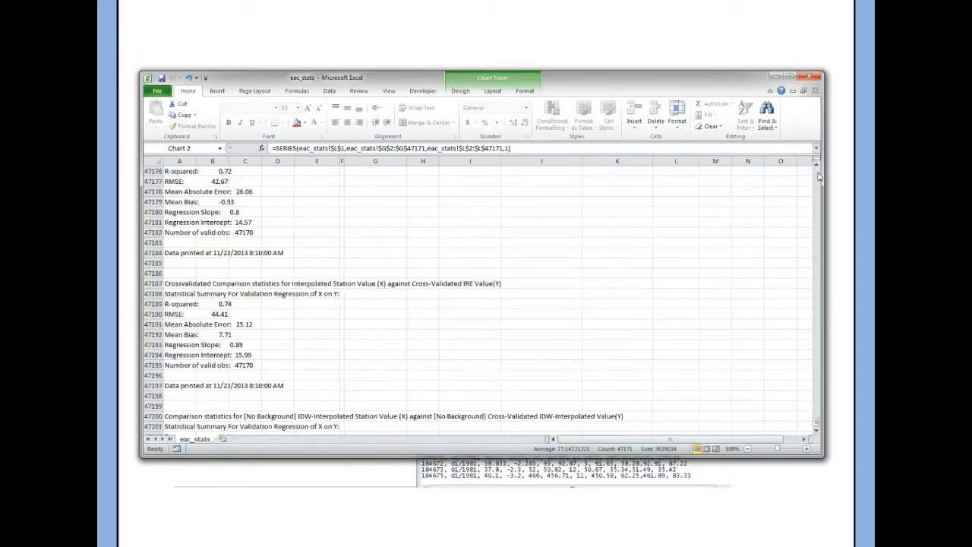
pyautogui.scroll(2, 818, 176)
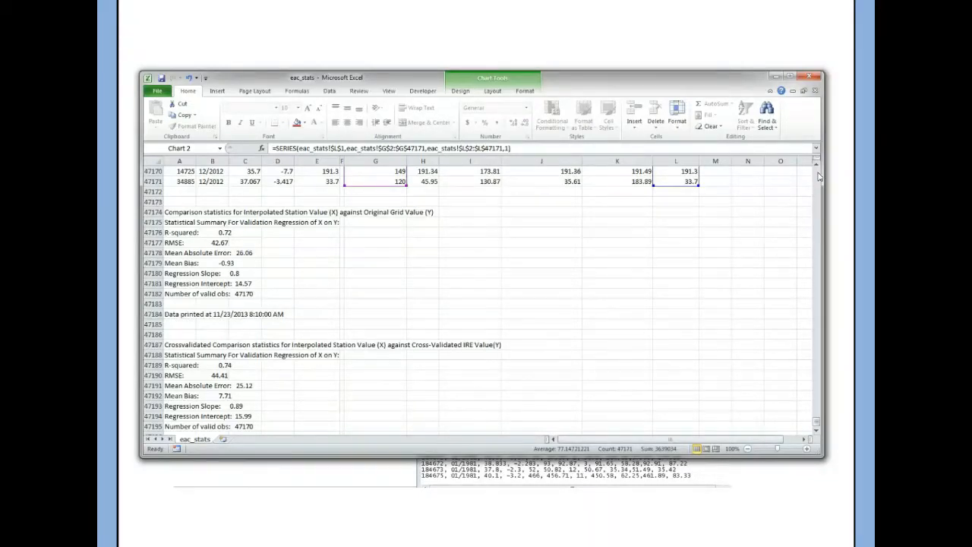
pyautogui.scroll(-1, 818, 176)
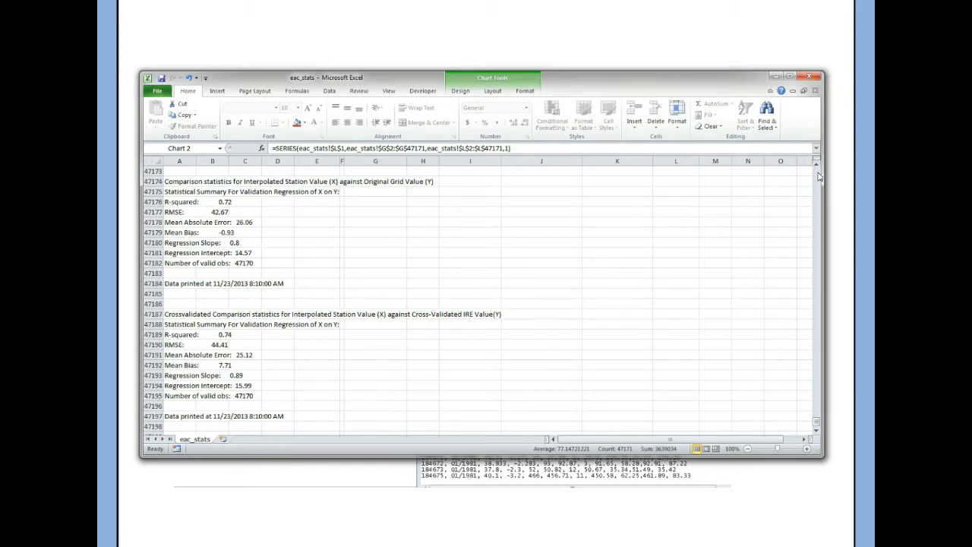
pyautogui.scroll(-1, 819, 176)
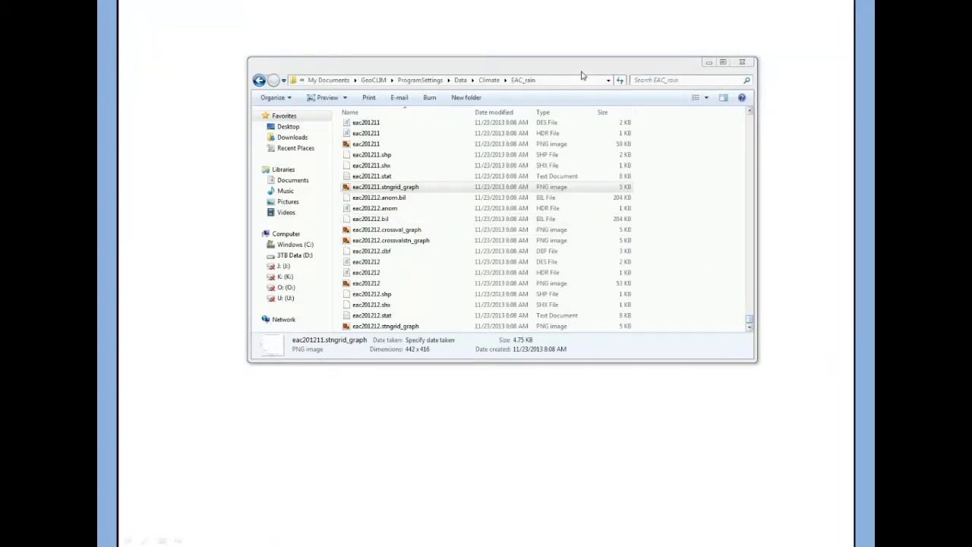
# Switch to the EAC_rain folder in Windows Explorer, check its path, and view the eac198206.crossval_graph image
pyautogui.click(549, 82)
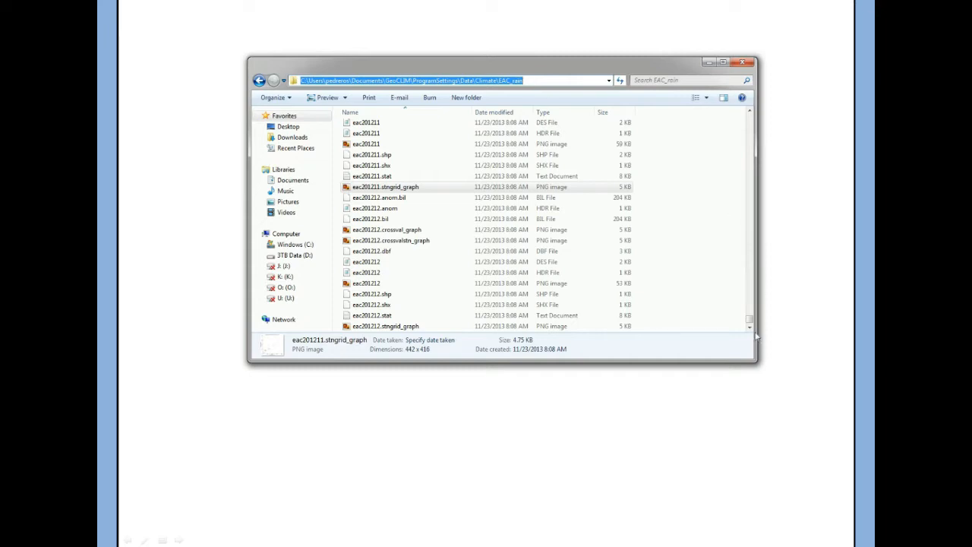
pyautogui.moveTo(750, 324); pyautogui.dragTo(754, 131)
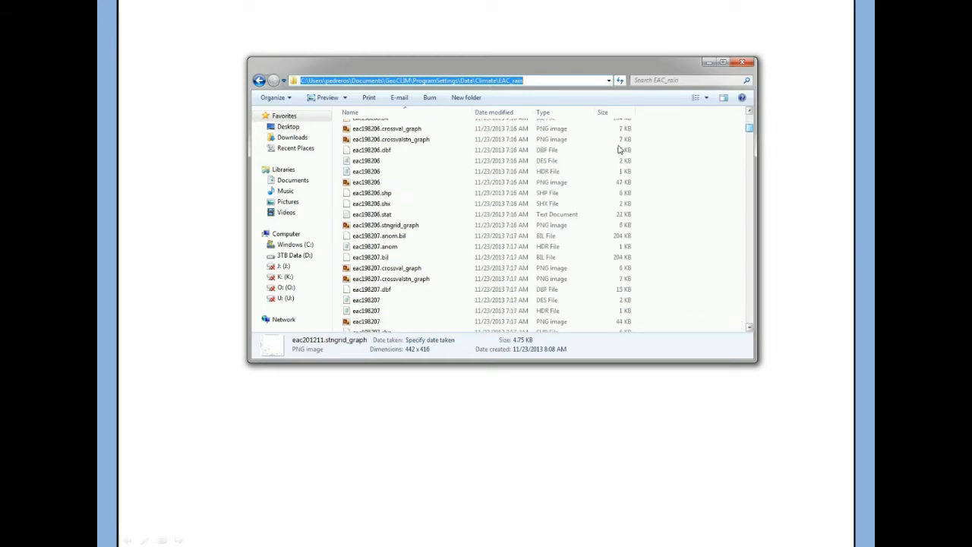
pyautogui.doubleClick(402, 129)
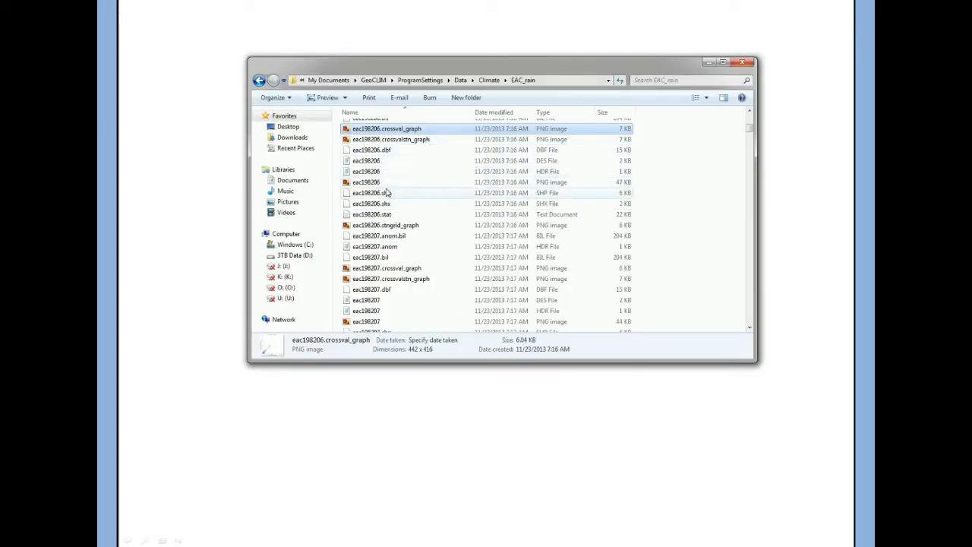
# View the eac198206 rainfall map with its stations, close it, and open the eac201207 map to compare station coverage
pyautogui.doubleClick(371, 182)
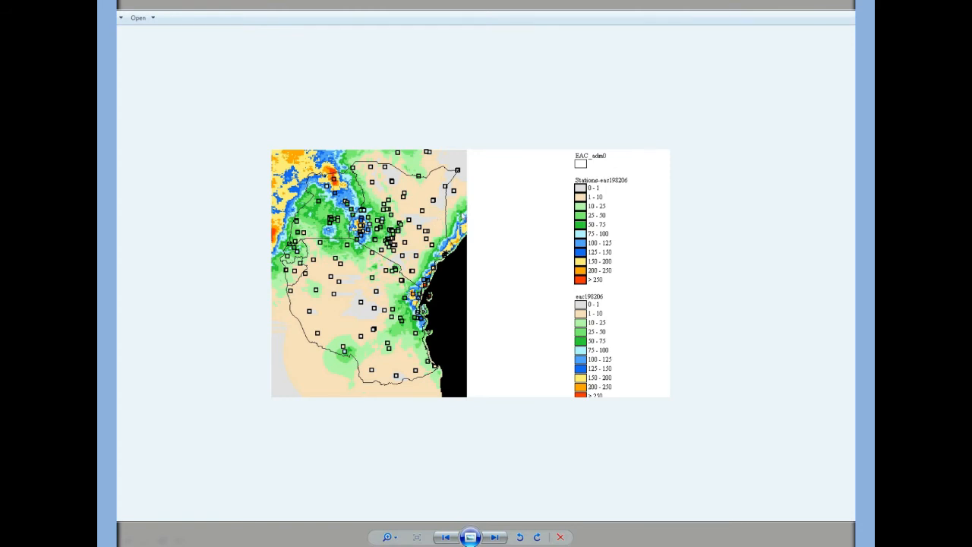
pyautogui.hotkey('alt', 'F4')
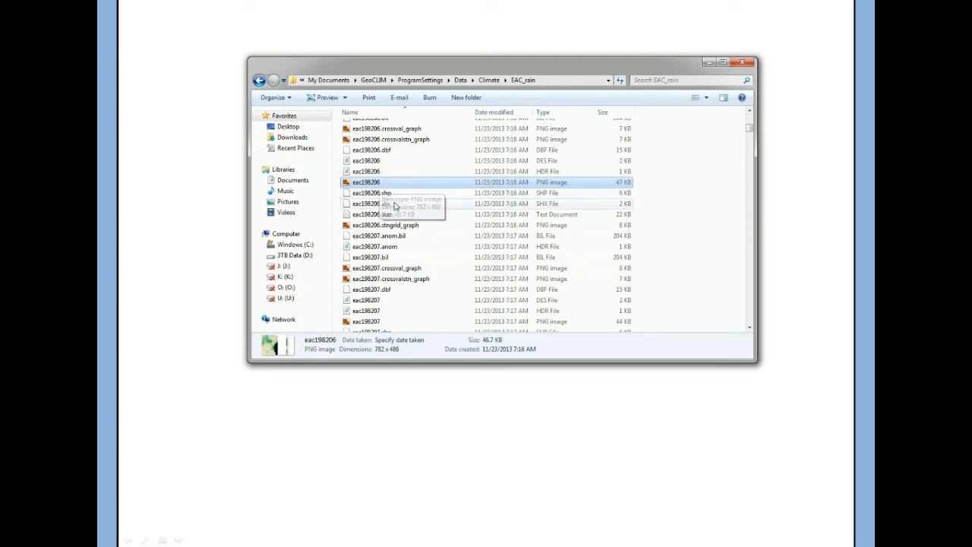
pyautogui.moveTo(748, 129); pyautogui.dragTo(748, 315)
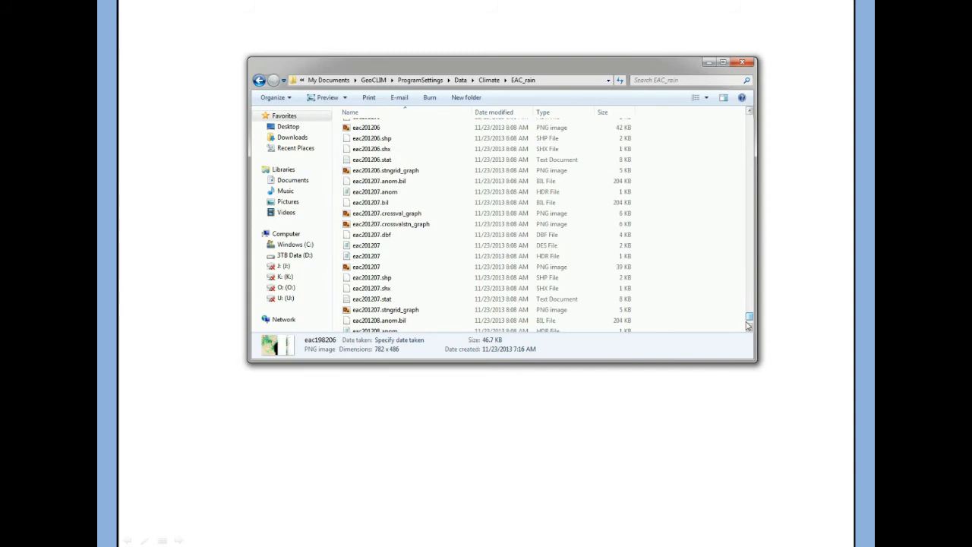
pyautogui.doubleClick(368, 270)
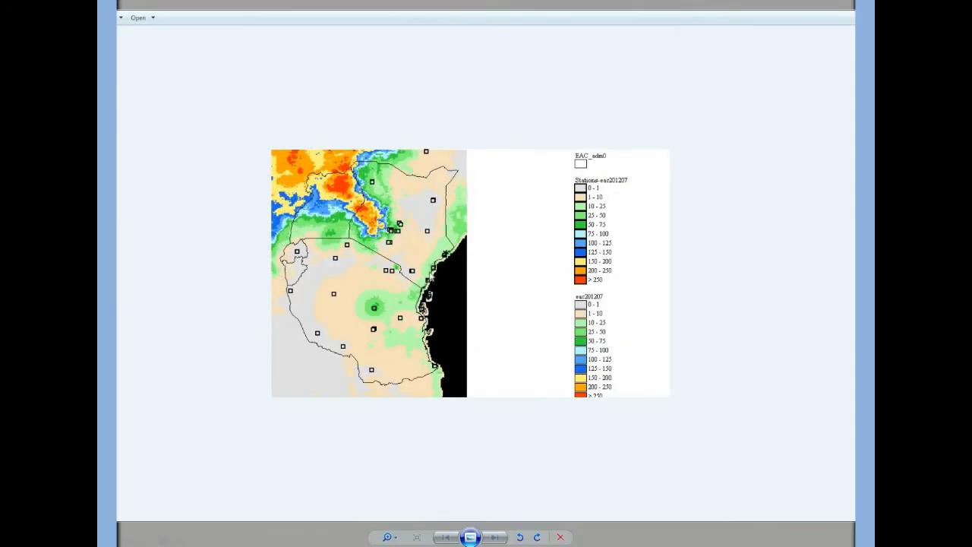